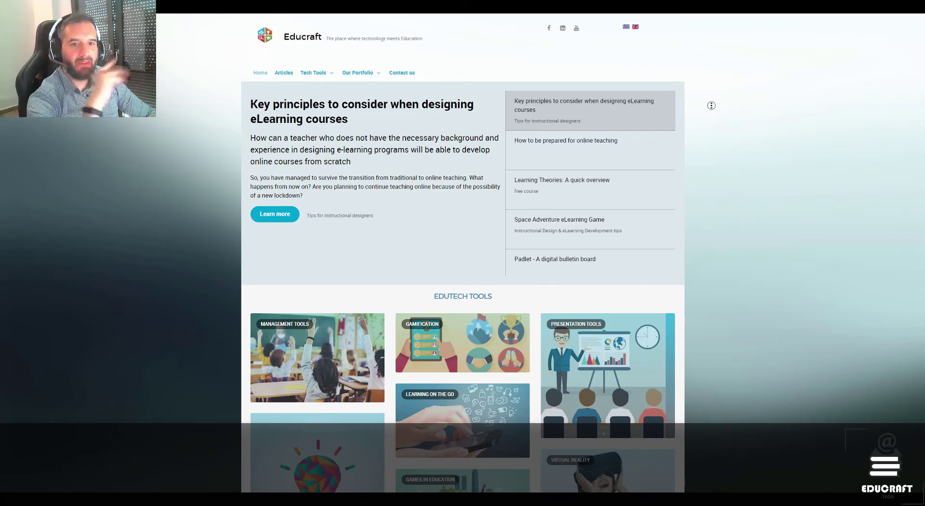
# Step: Look through the Educraft home page, from the featured articles past the EduTech tools to the footer
pyautogui.scroll(-1, 710, 106)
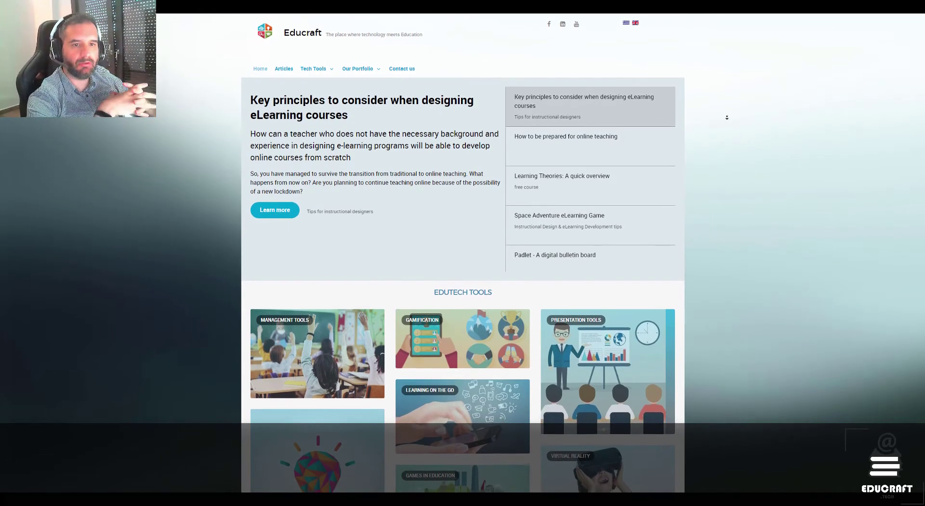
pyautogui.scroll(-1, 727, 117)
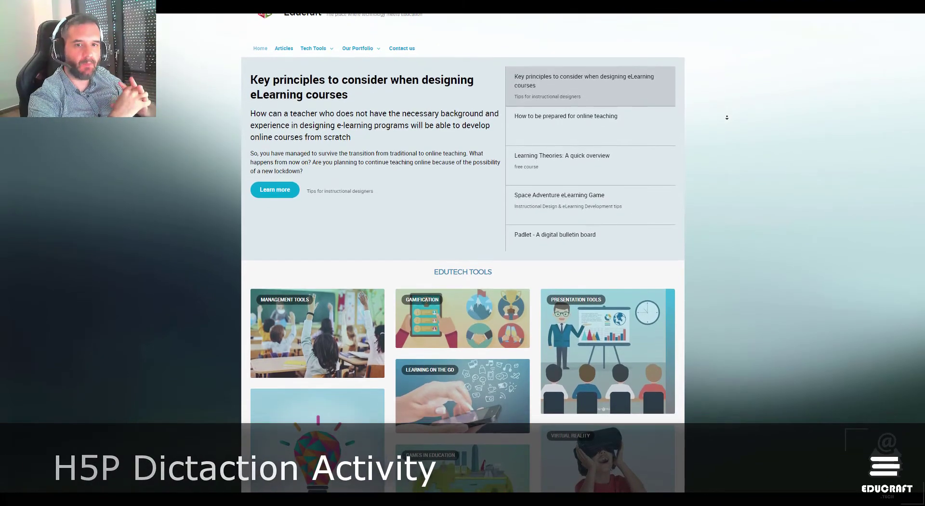
pyautogui.scroll(-2, 727, 117)
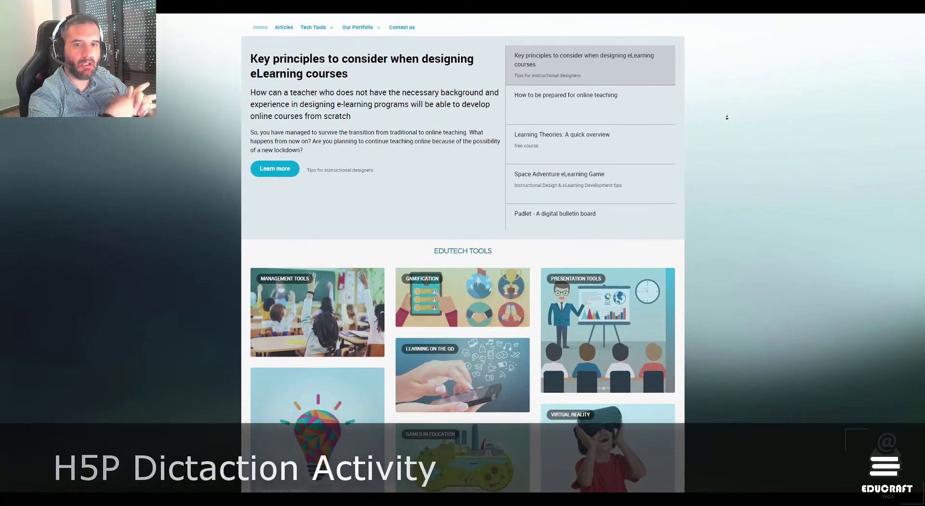
pyautogui.scroll(-2, 726, 118)
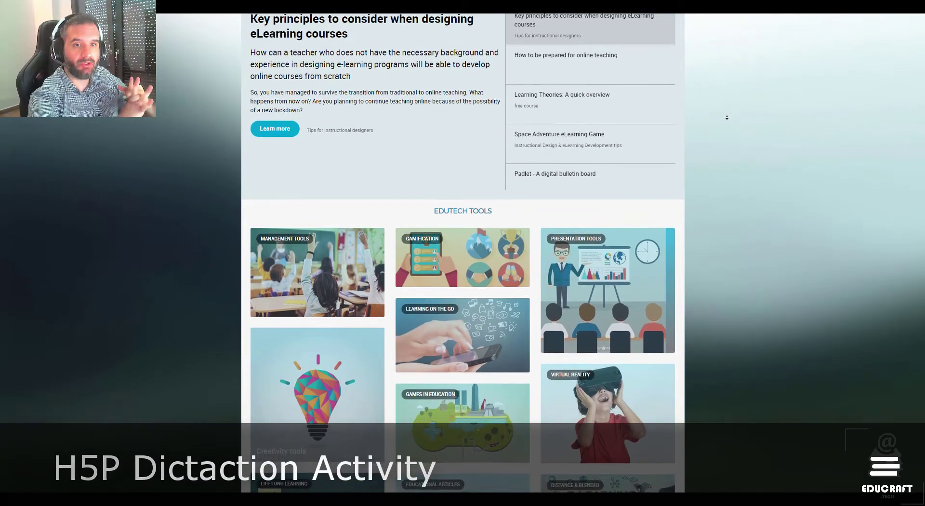
pyautogui.scroll(-1, 726, 117)
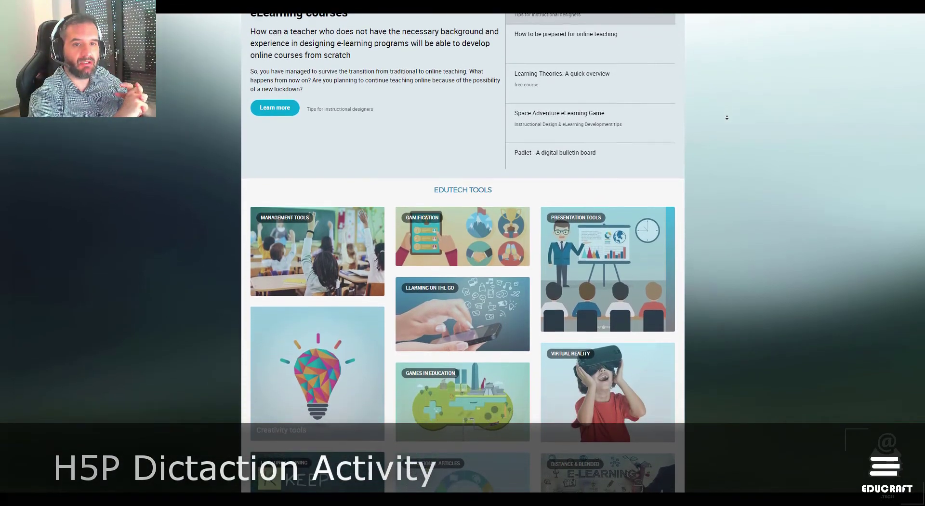
pyautogui.scroll(-1, 726, 117)
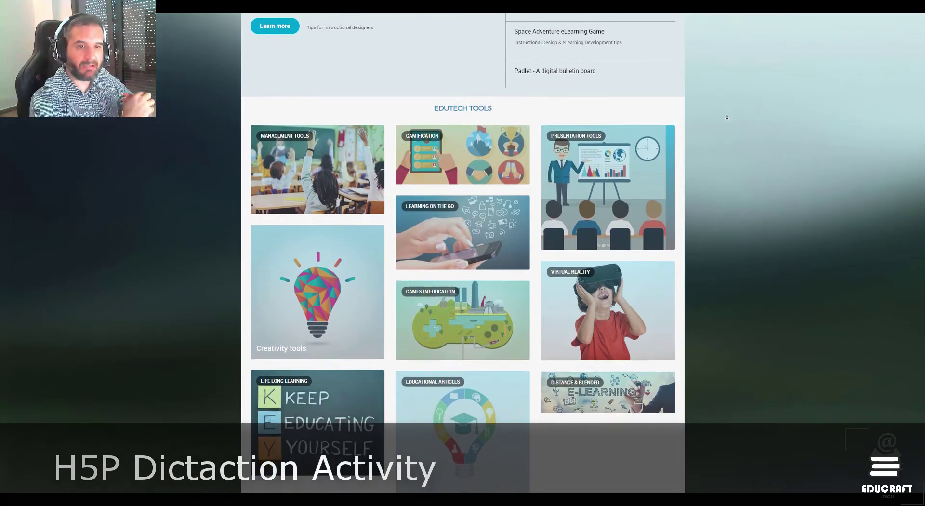
pyautogui.scroll(-1, 726, 117)
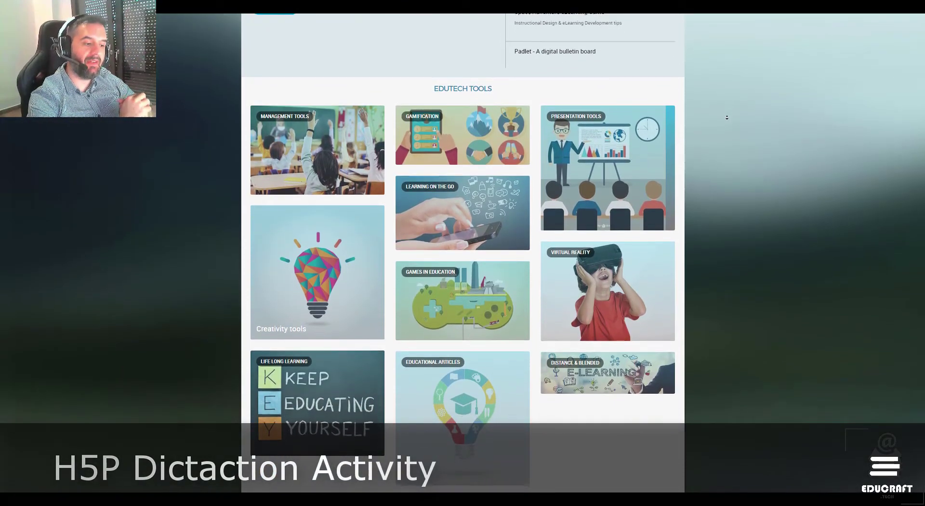
pyautogui.scroll(-2, 726, 117)
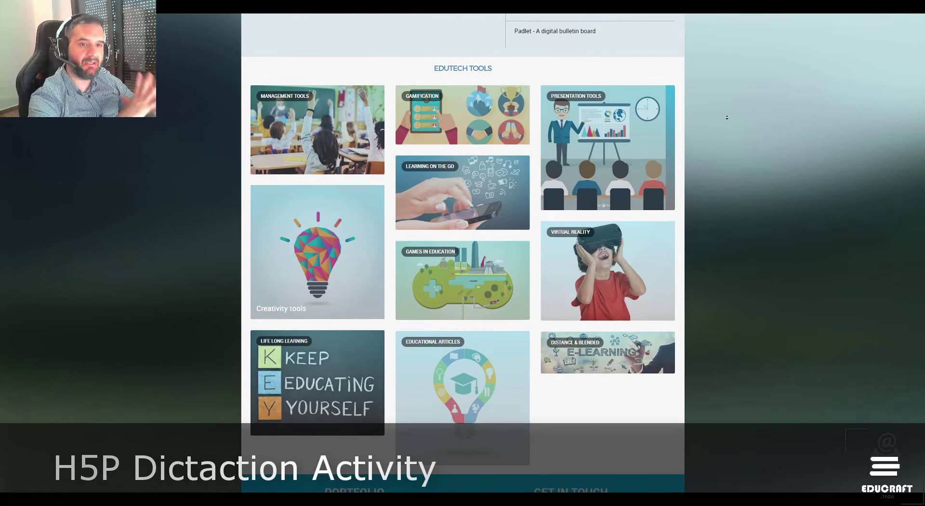
pyautogui.scroll(-1, 726, 117)
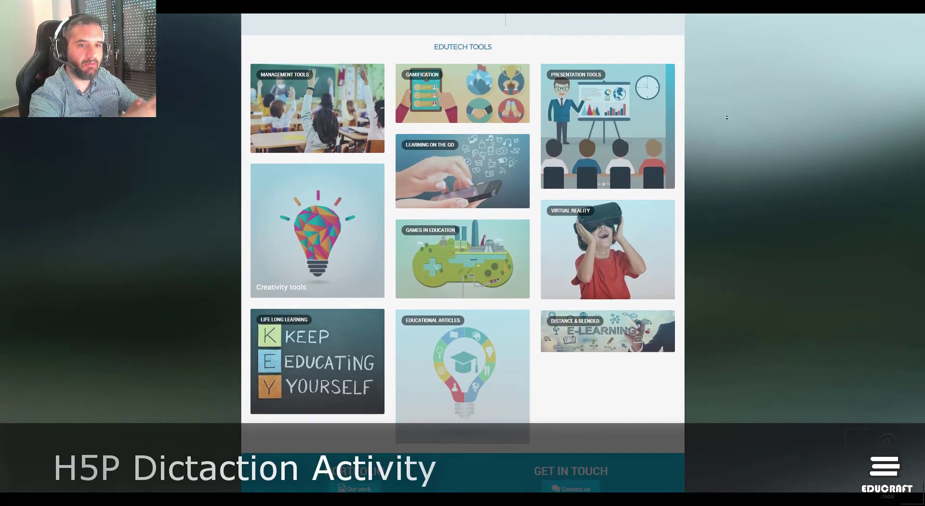
pyautogui.scroll(-1, 727, 117)
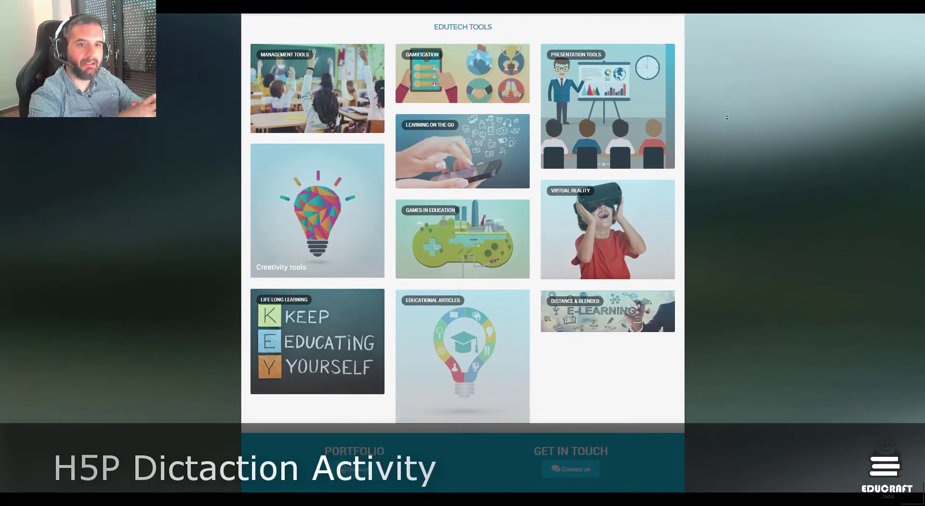
pyautogui.scroll(-4, 726, 117)
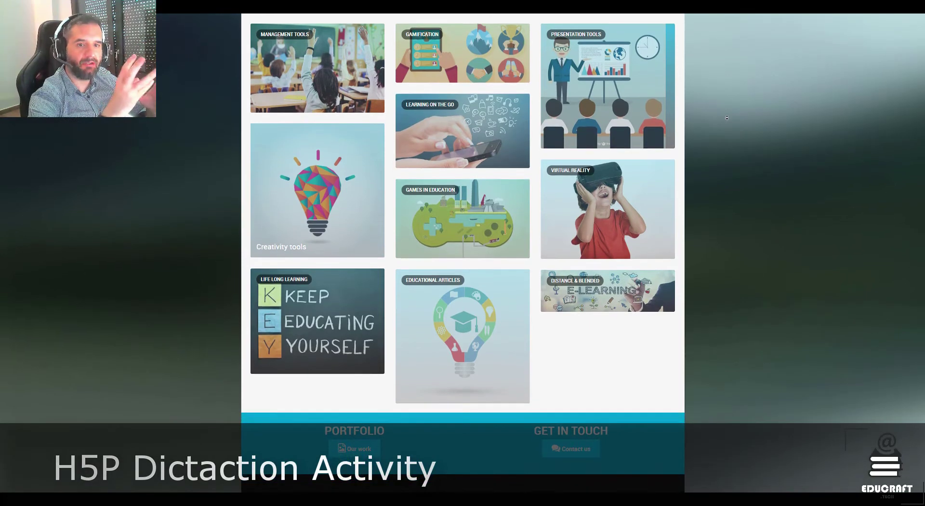
pyautogui.scroll(-4, 726, 117)
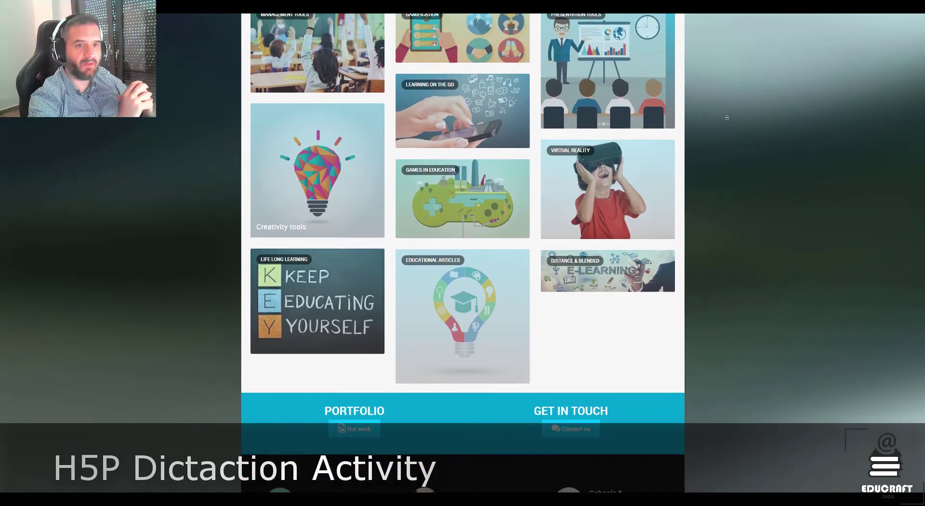
pyautogui.scroll(-4, 726, 117)
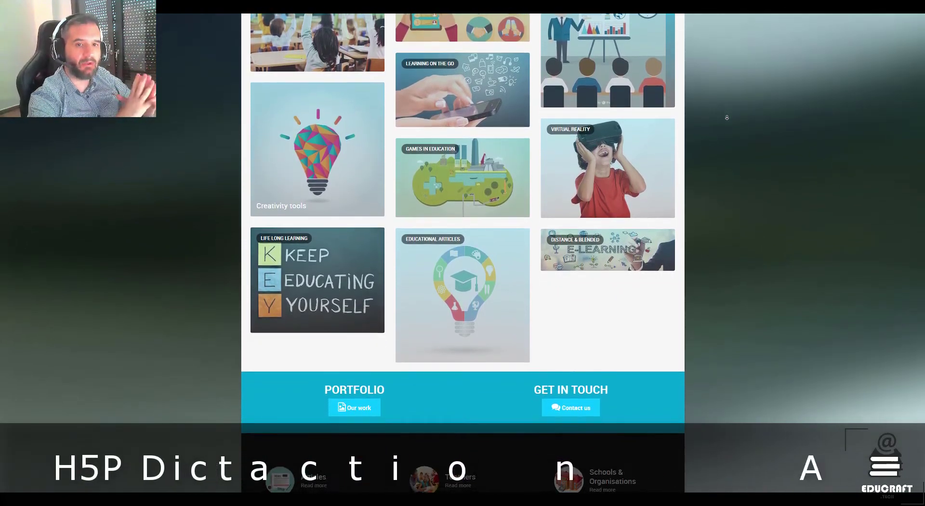
pyautogui.scroll(-4, 726, 117)
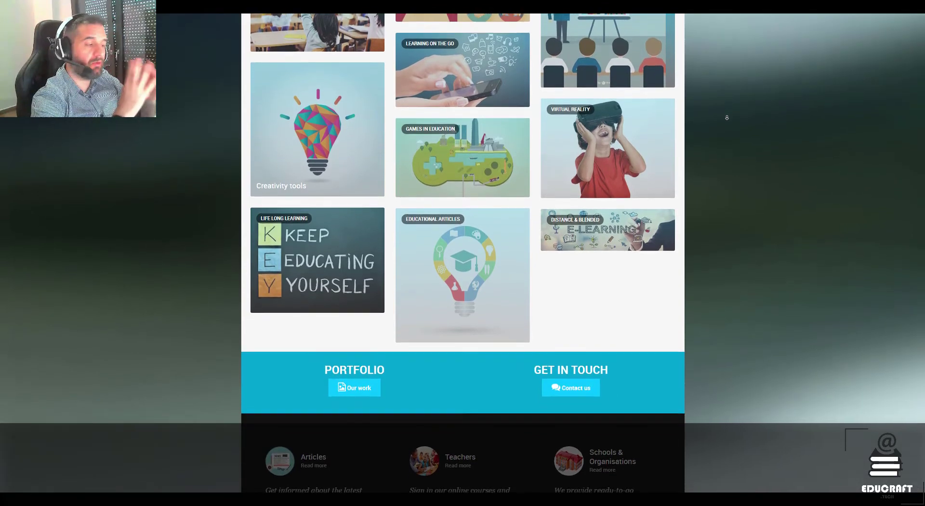
pyautogui.scroll(-4, 726, 117)
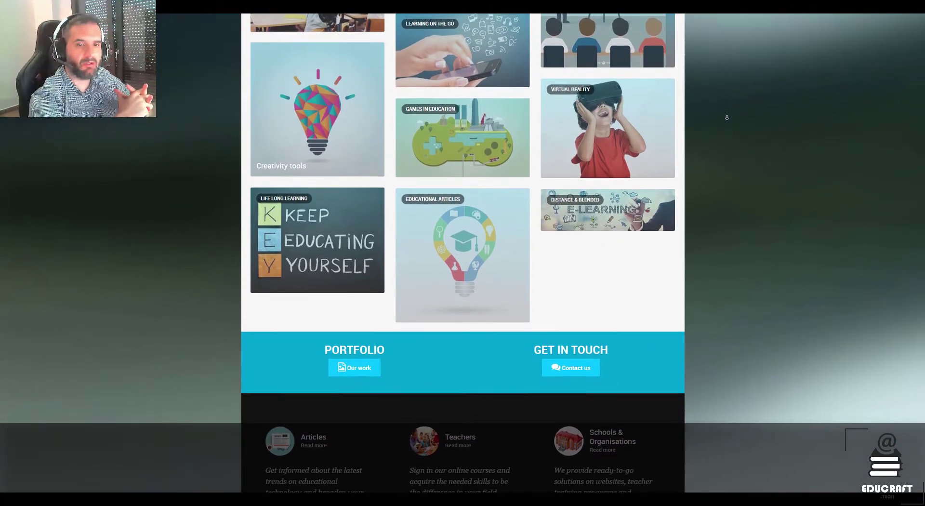
pyautogui.scroll(-4, 727, 117)
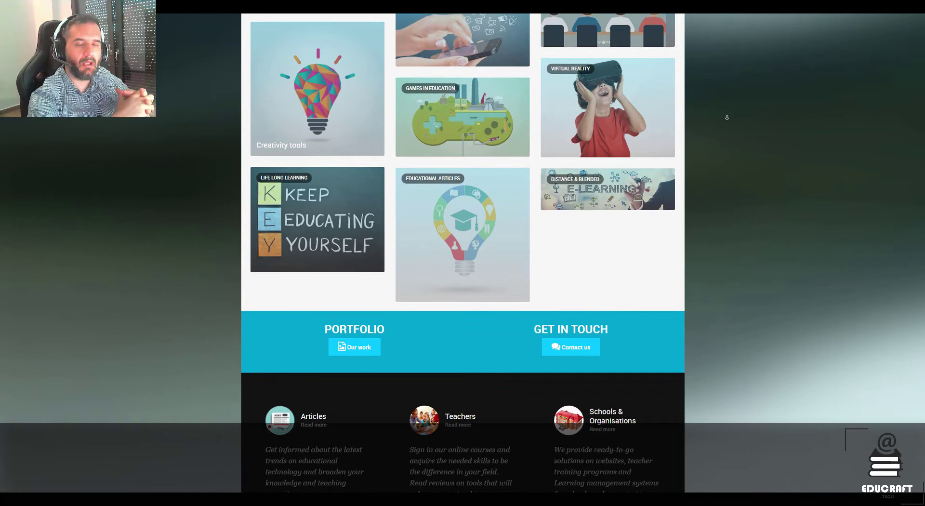
pyautogui.scroll(-4, 727, 117)
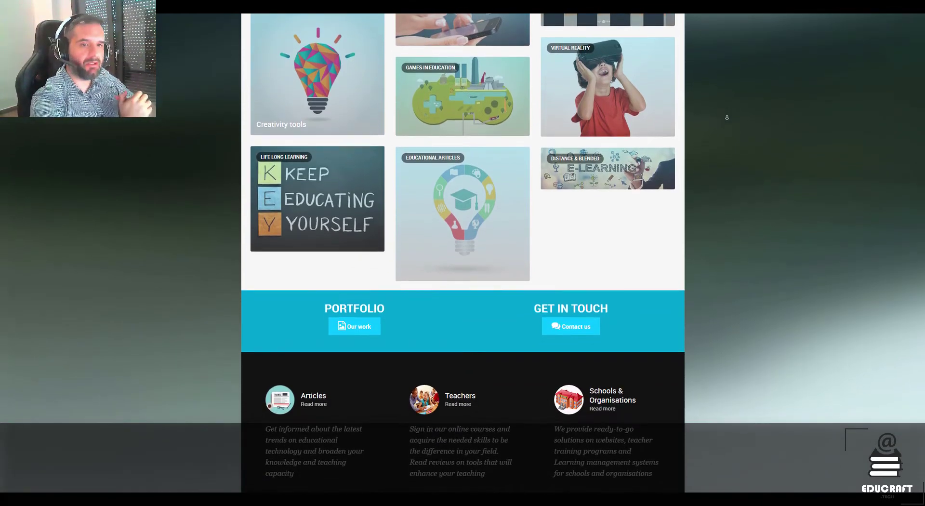
pyautogui.scroll(-4, 726, 117)
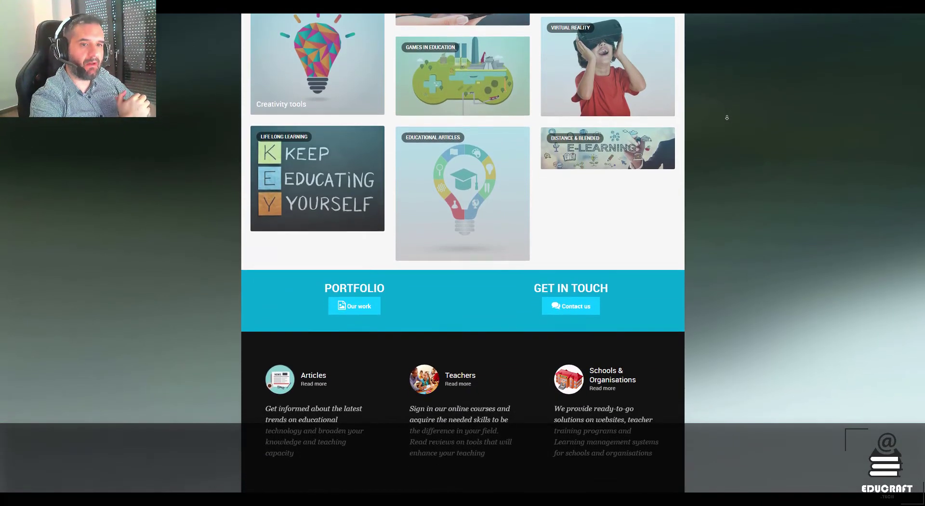
pyautogui.scroll(-4, 727, 117)
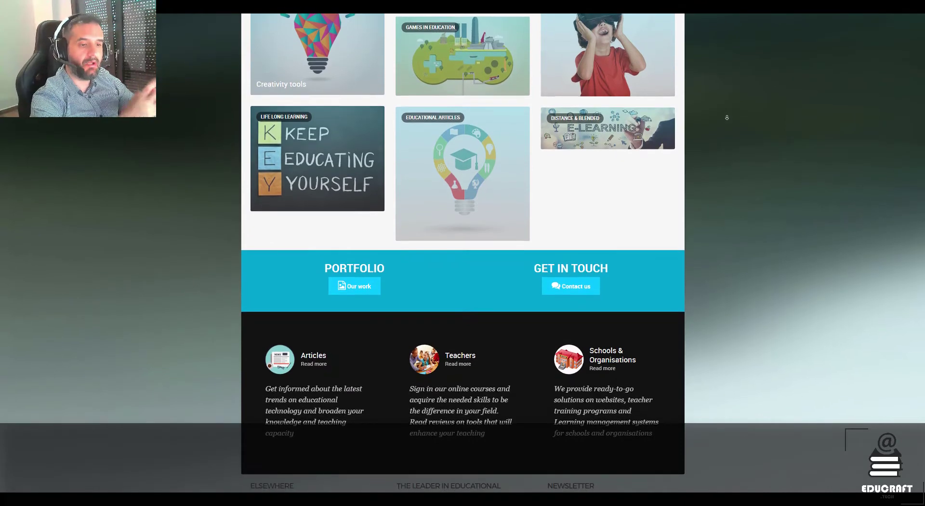
pyautogui.scroll(-4, 726, 117)
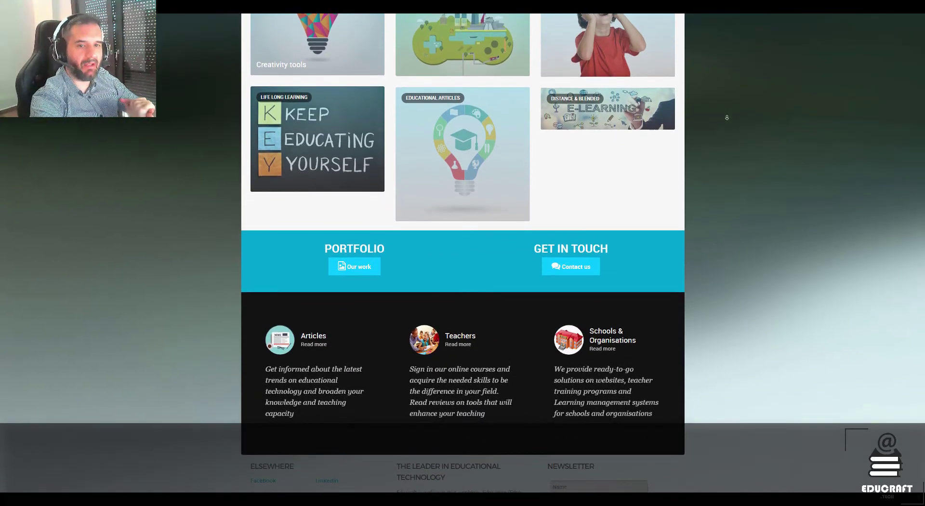
pyautogui.scroll(-4, 727, 117)
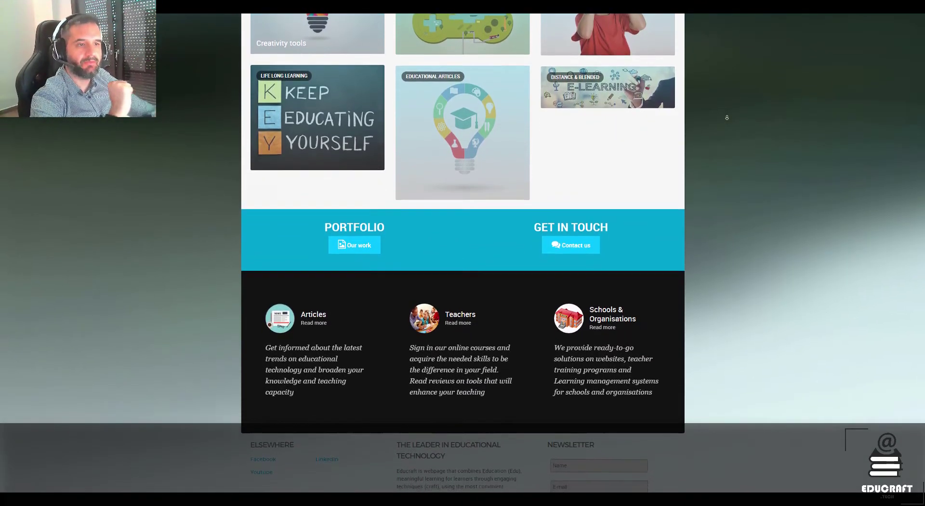
pyautogui.scroll(-4, 726, 117)
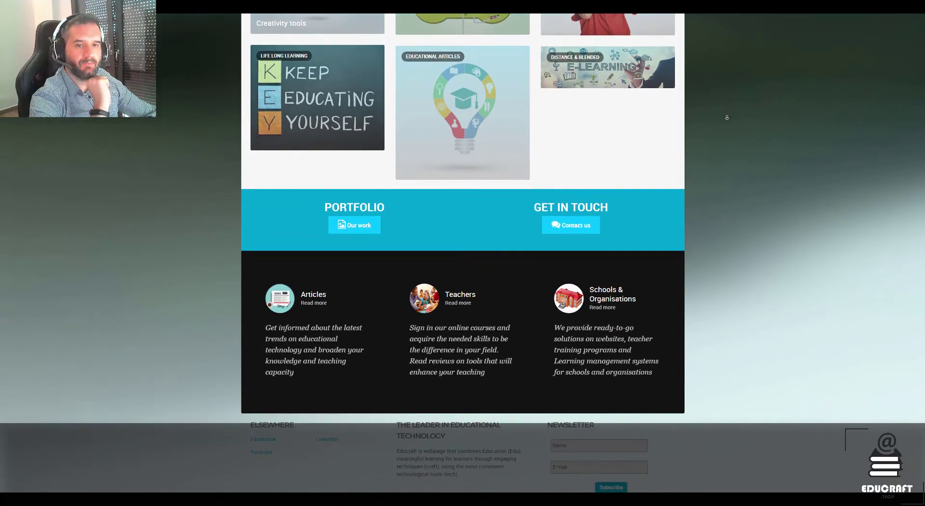
pyautogui.scroll(-4, 726, 117)
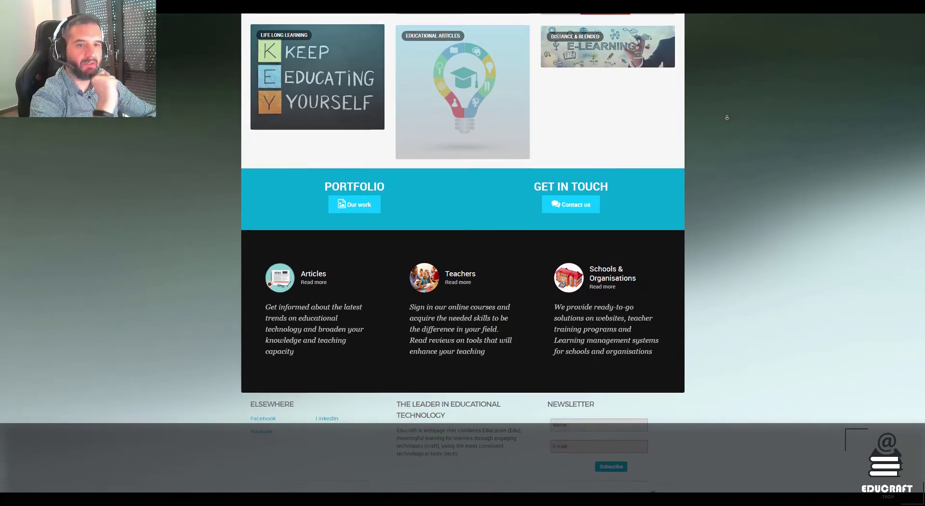
pyautogui.scroll(-3, 726, 118)
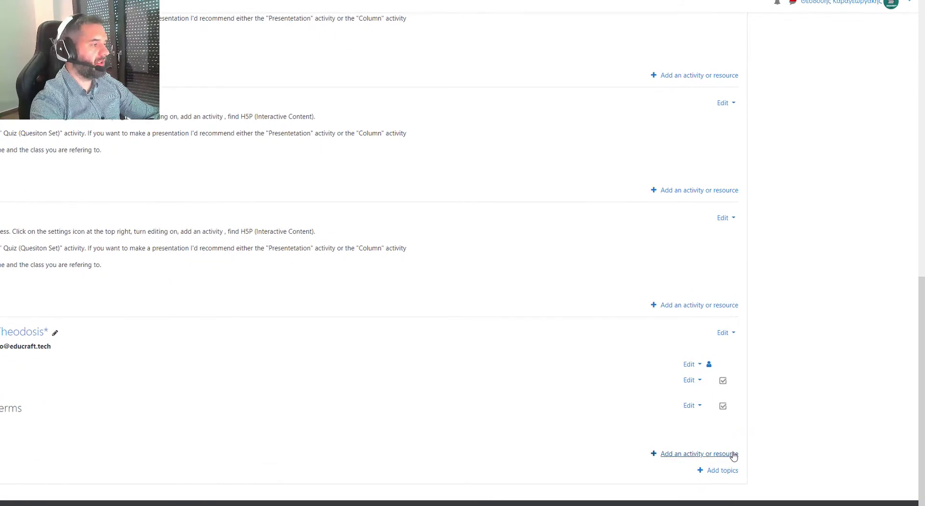
# Step: Add an Interactive Content (H5P) activity to the last topic of the course
pyautogui.click(733, 454)
pyautogui.click(313, 361)
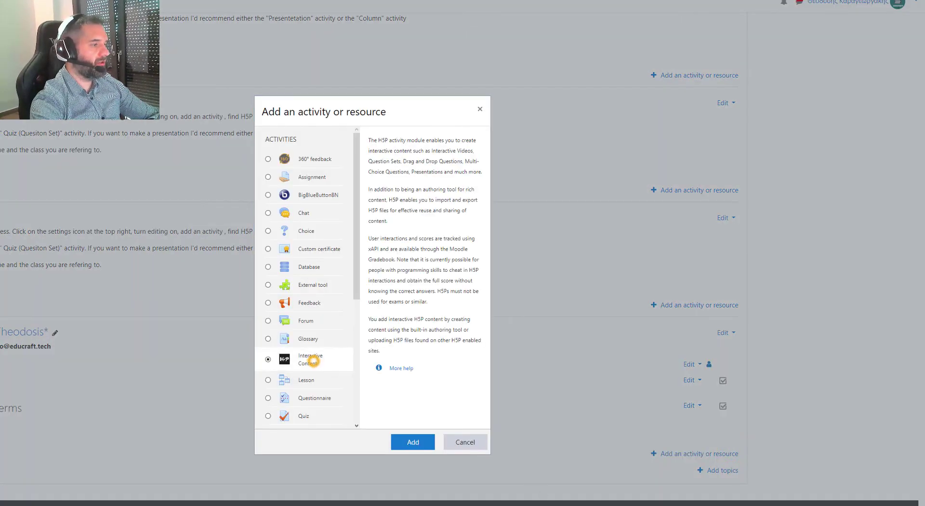
pyautogui.click(408, 448)
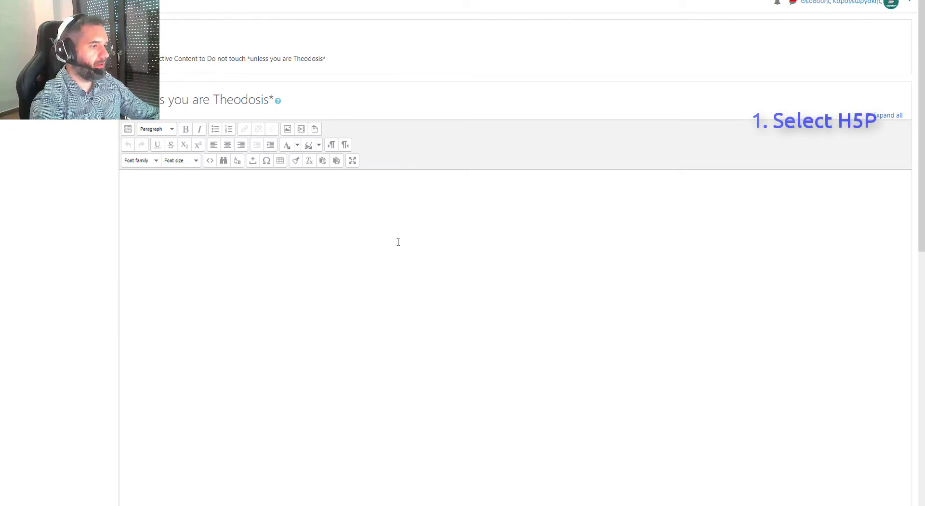
# Step: Search the H5P content types for "dictation", choose Dictation and open its editor in fullscreen
pyautogui.scroll(-10, 370, 224)
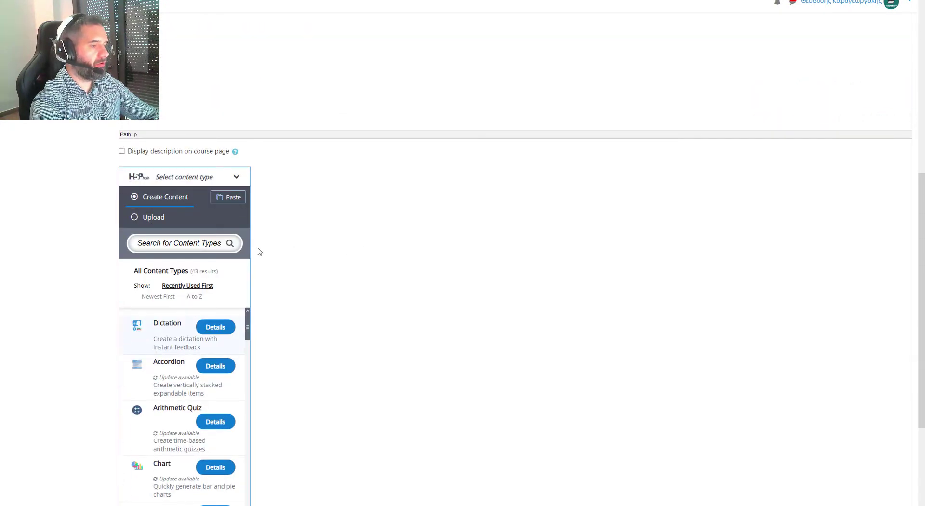
pyautogui.click(165, 244)
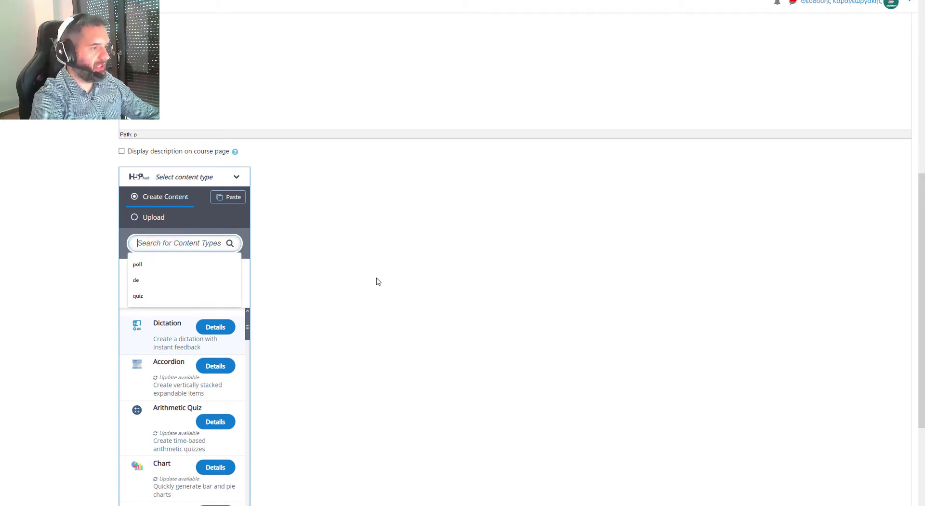
pyautogui.write('dic')
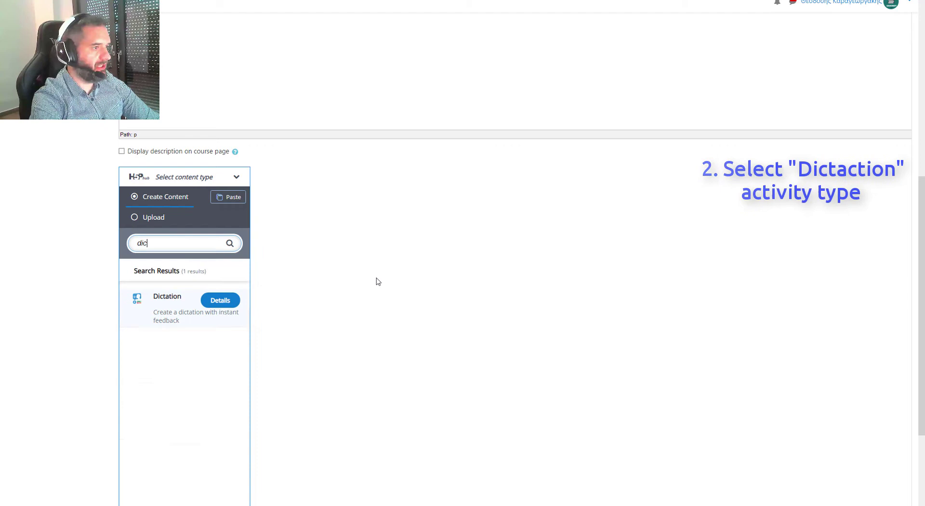
pyautogui.write('tation')
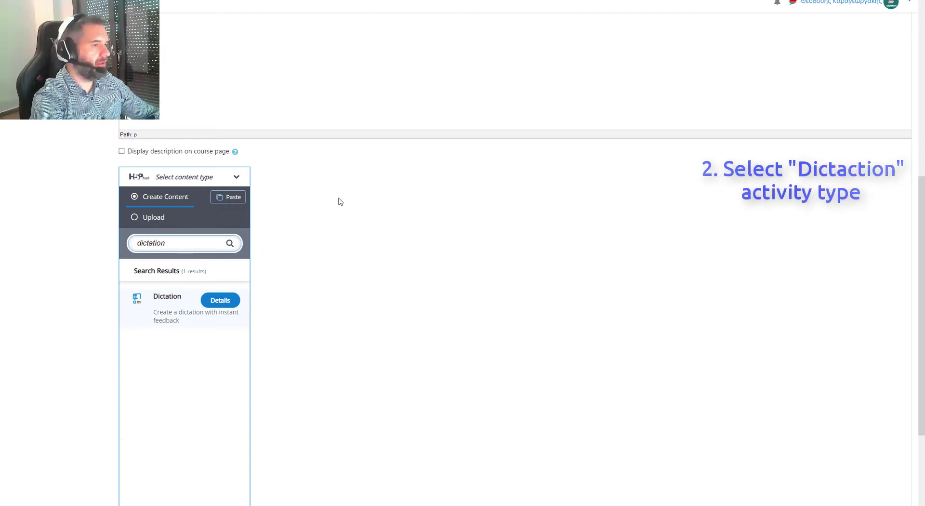
pyautogui.click(177, 323)
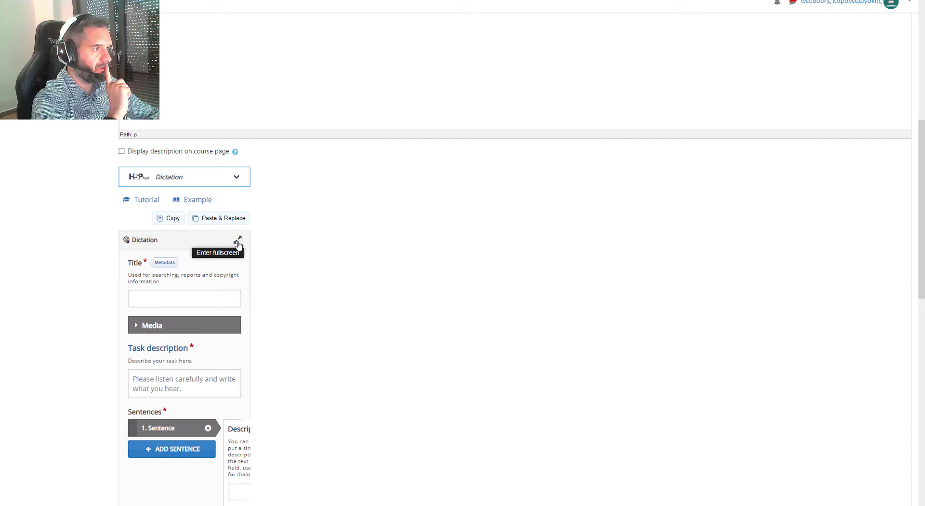
pyautogui.click(237, 240)
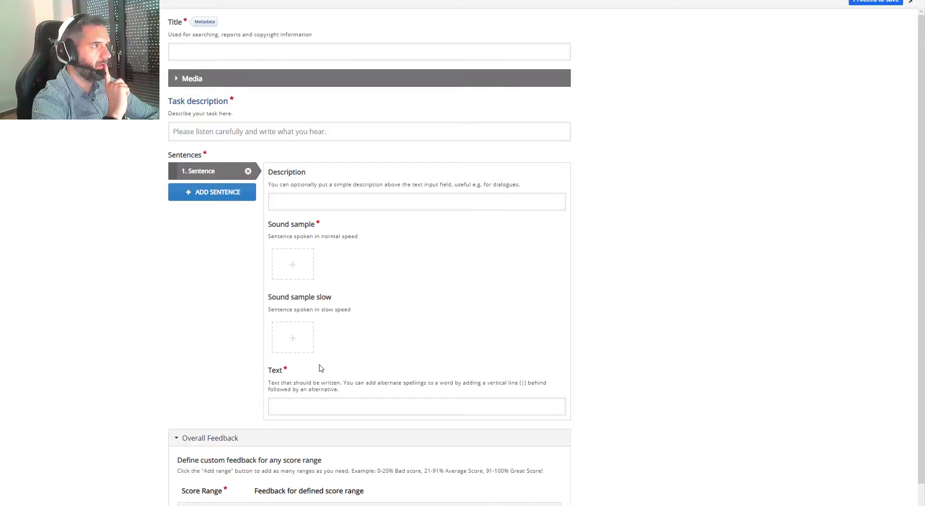
# Step: Title the dictation activity "Demo listening activity"
pyautogui.click(241, 58)
pyautogui.click(664, 78)
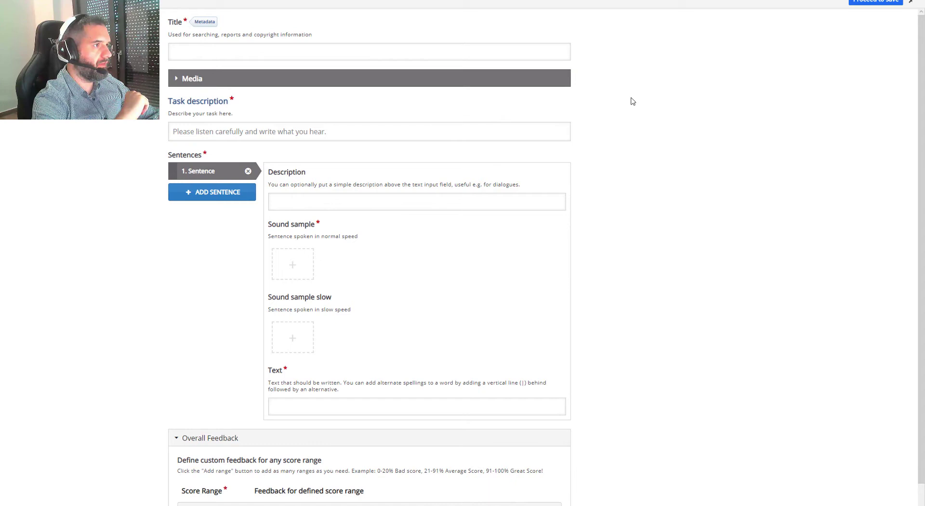
pyautogui.click(284, 52)
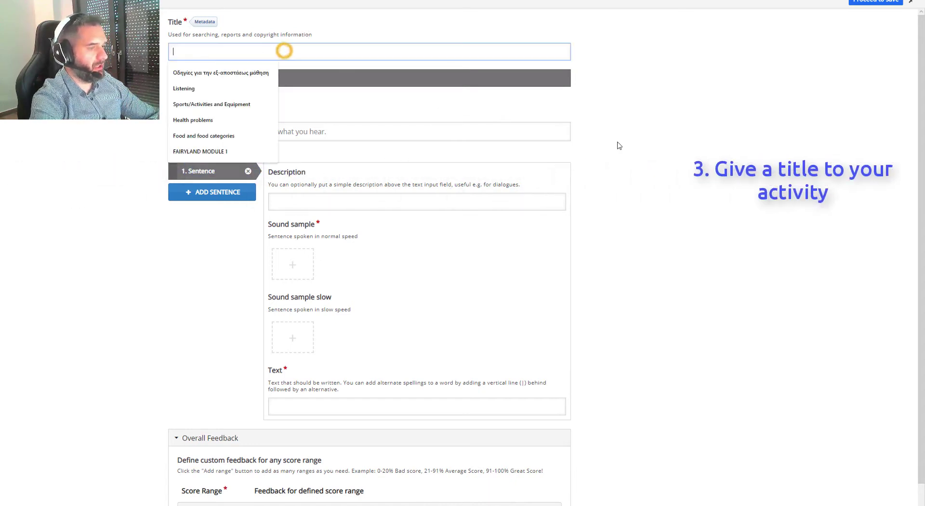
pyautogui.write('Demo l')
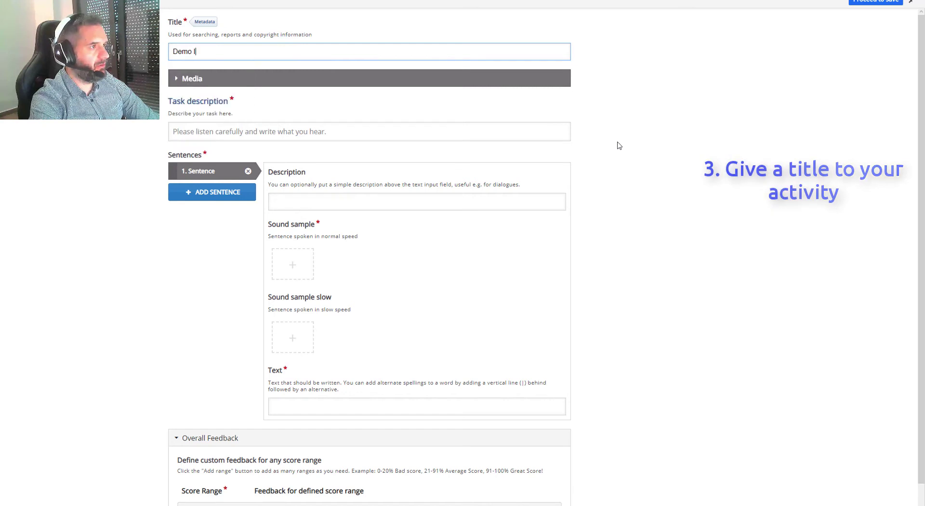
pyautogui.write('istening activity')
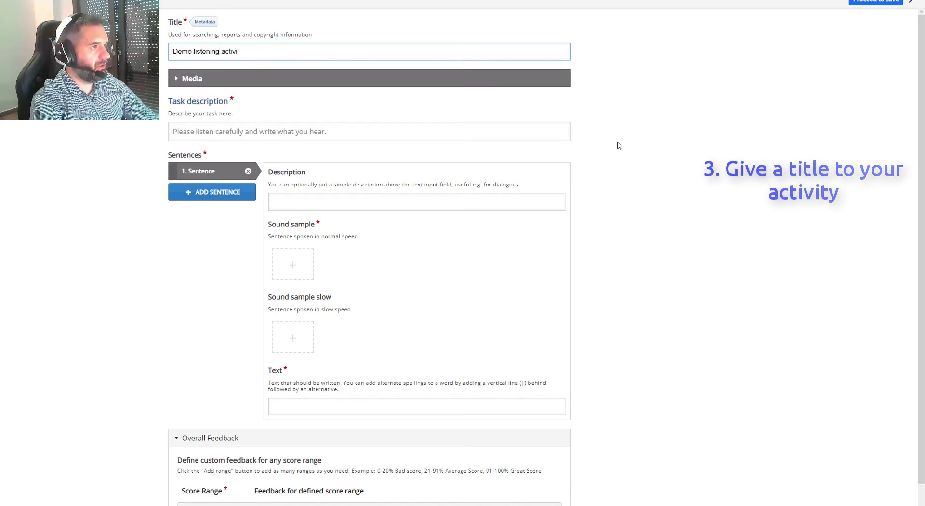
pyautogui.click(712, 154)
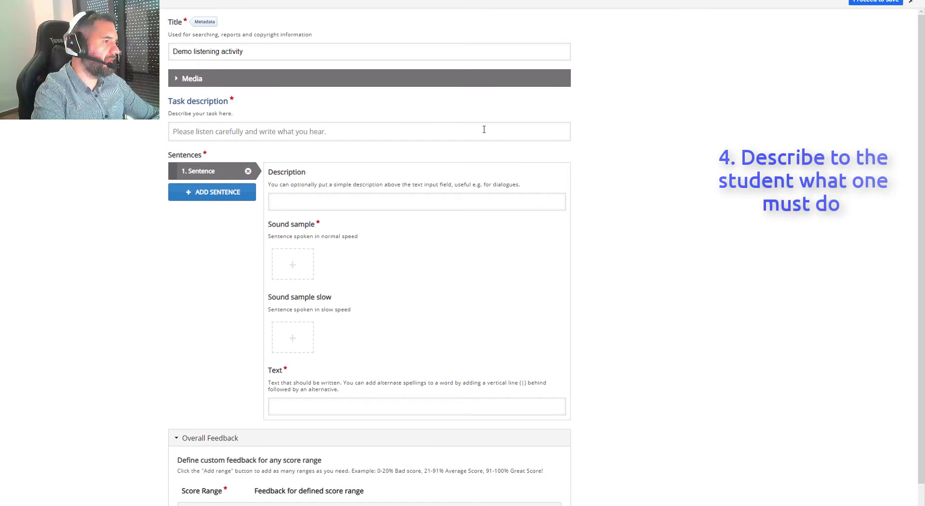
# Step: Write the task description "Listen carefully and type what you have just heard."
pyautogui.click(306, 135)
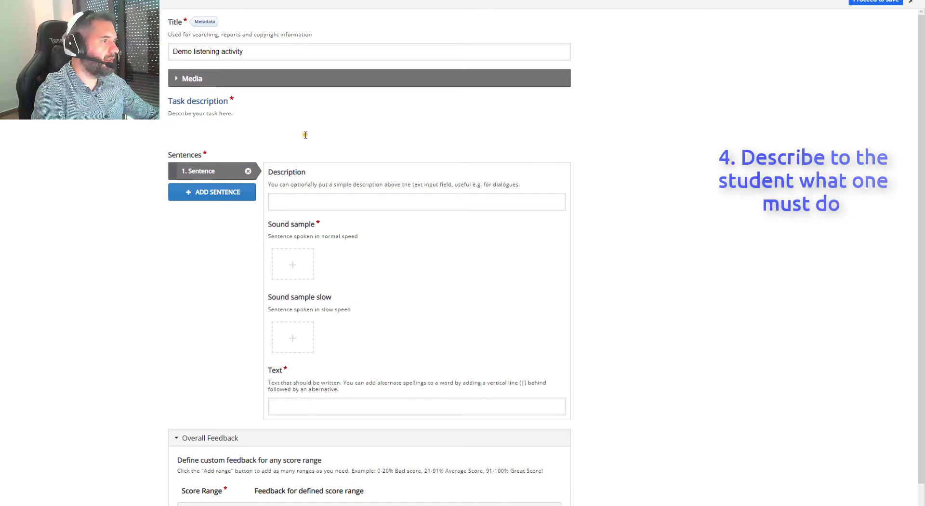
pyautogui.write('Listen c')
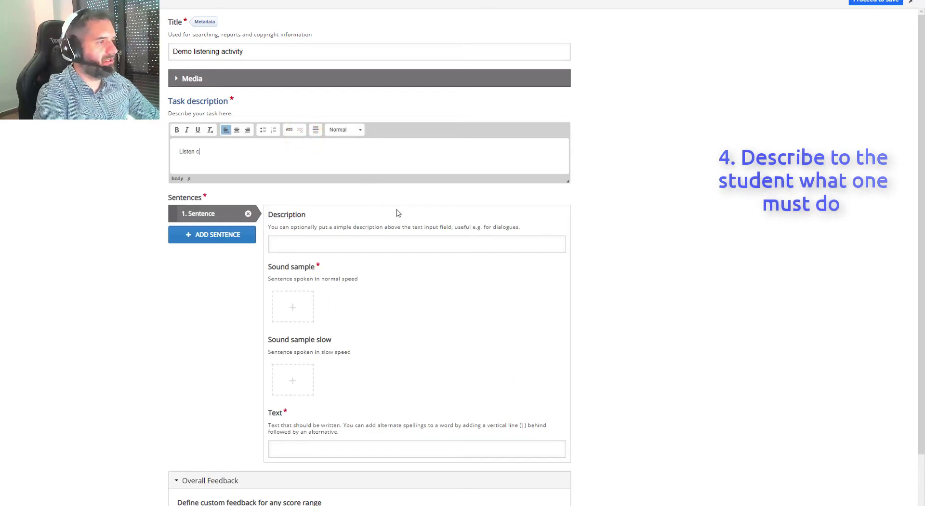
pyautogui.write('arefully and type')
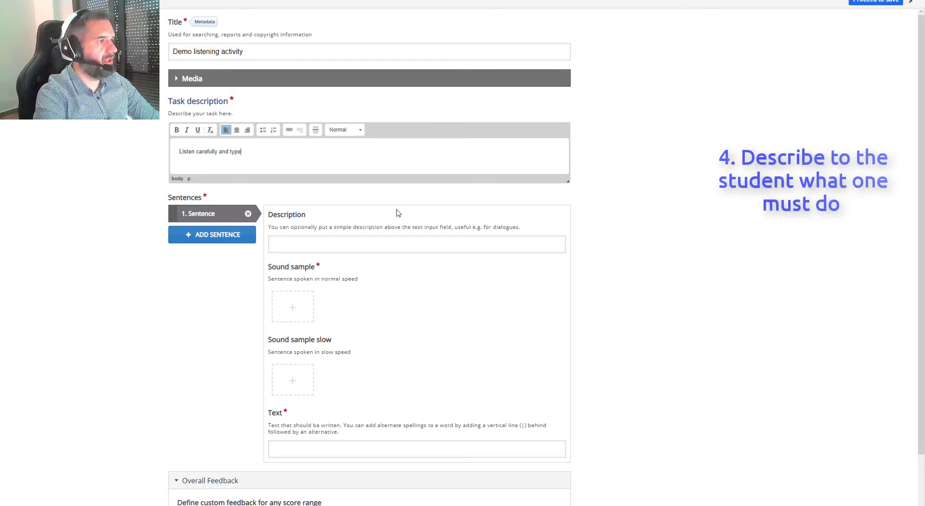
pyautogui.write(' what you have just ')
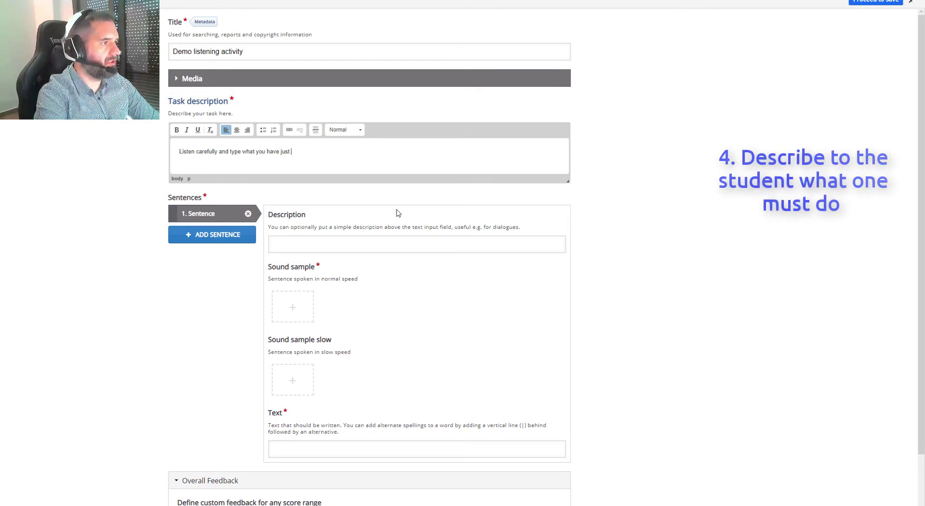
pyautogui.write('heart')
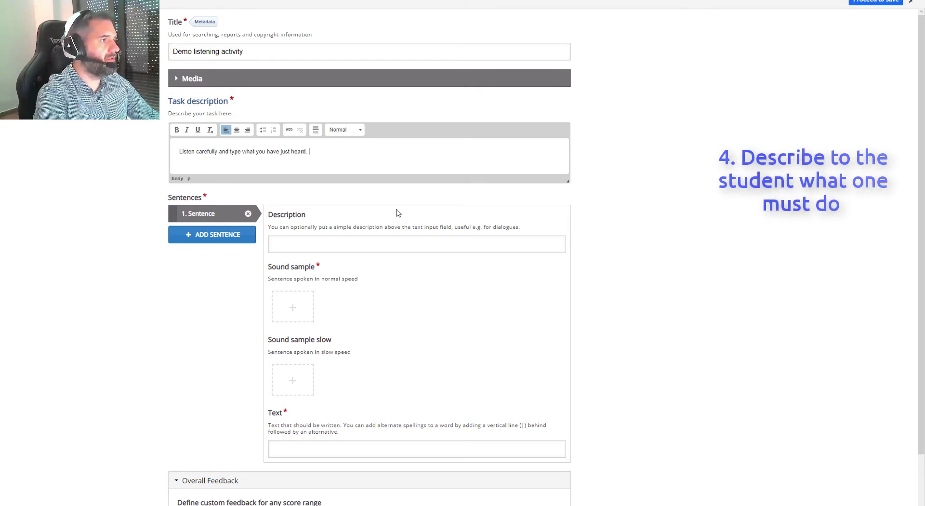
pyautogui.press('BackSpace')
pyautogui.write('d.')
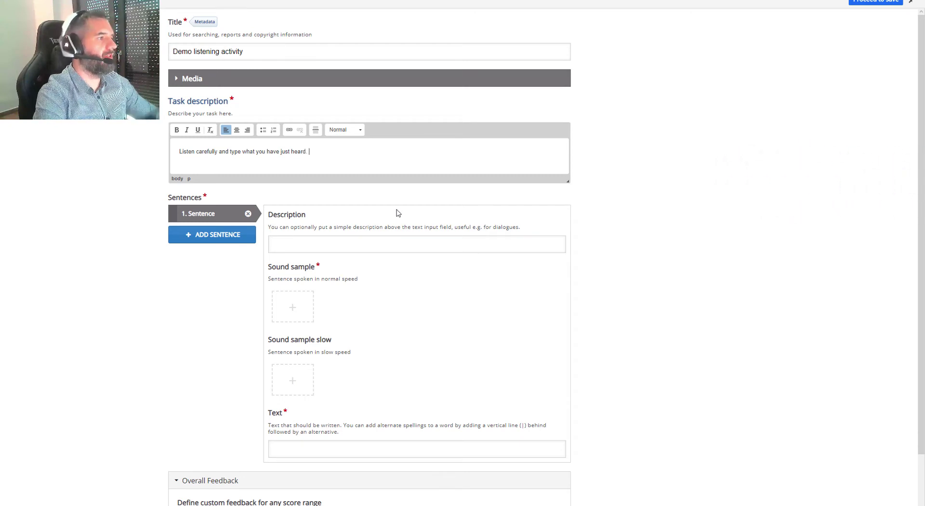
# Step: Enter "1." as the description of the first sentence
pyautogui.click(301, 245)
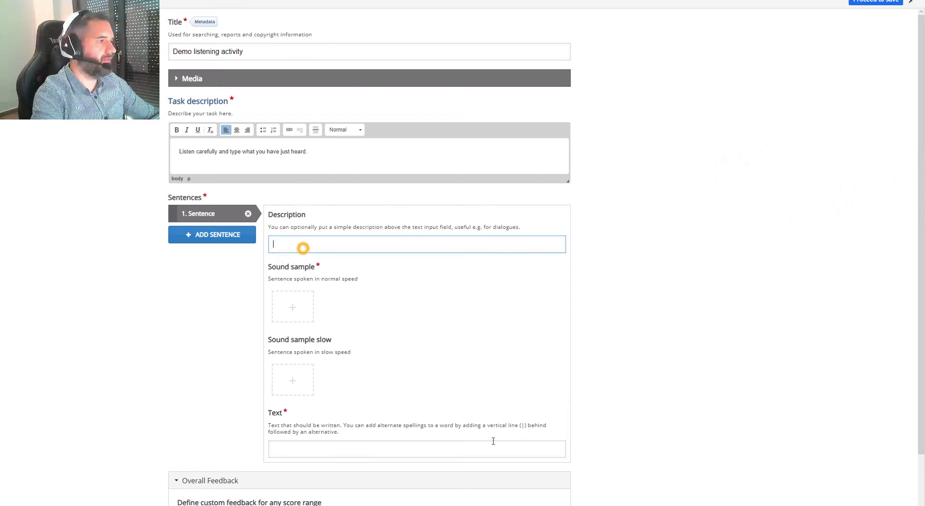
pyautogui.scroll(-2, 382, 256)
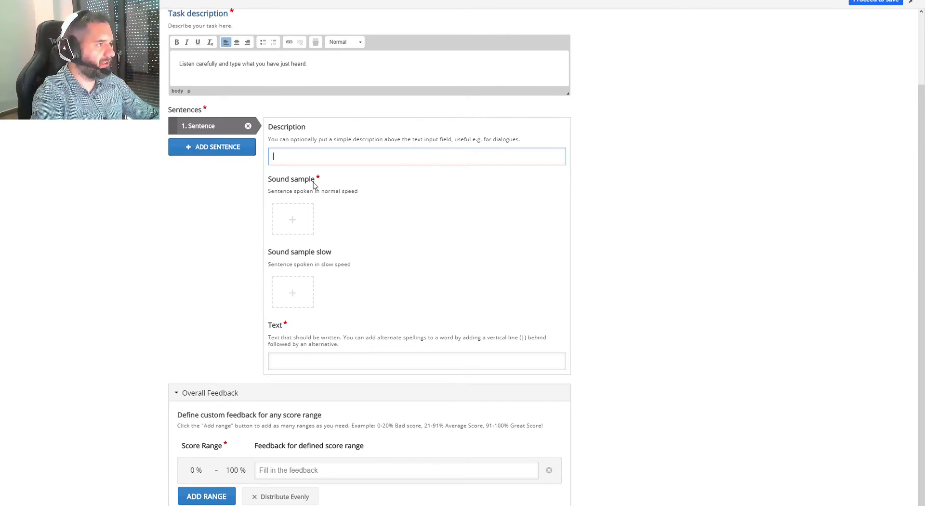
pyautogui.write('1.')
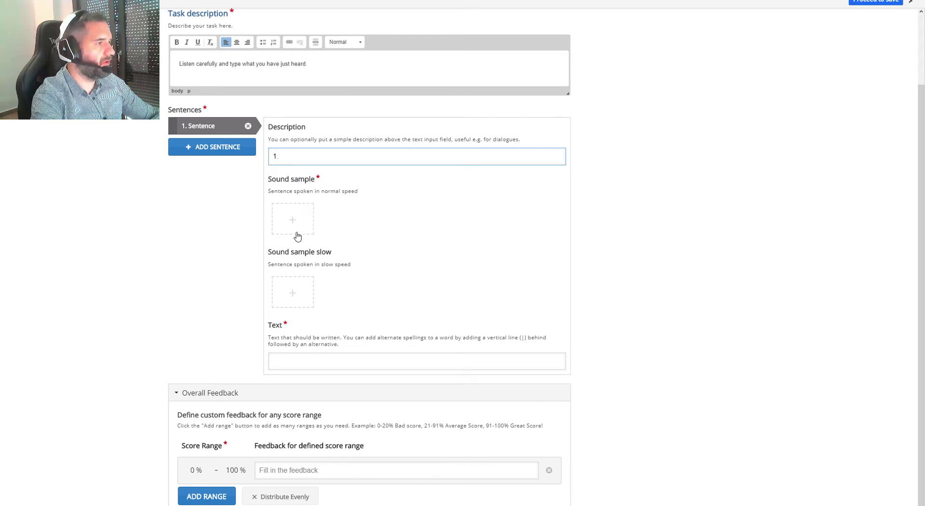
pyautogui.tripleClick(271, 182)
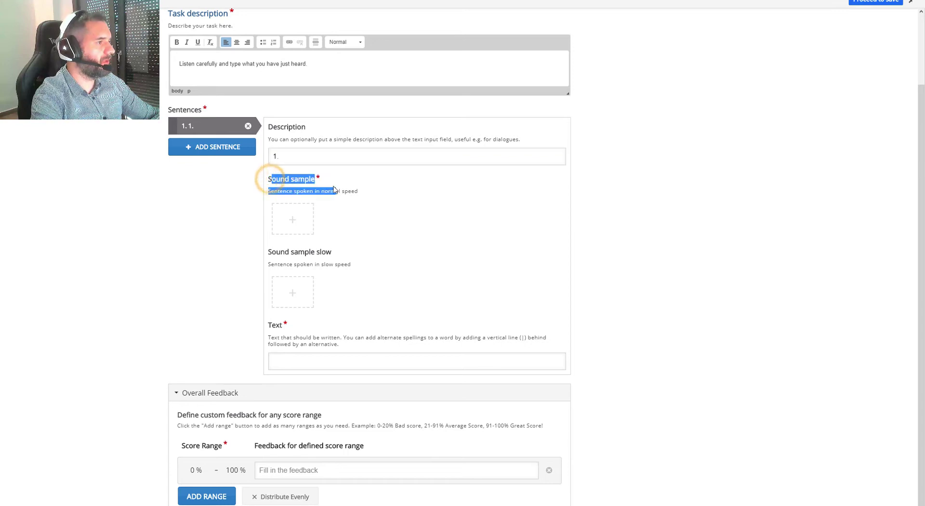
pyautogui.click(331, 184)
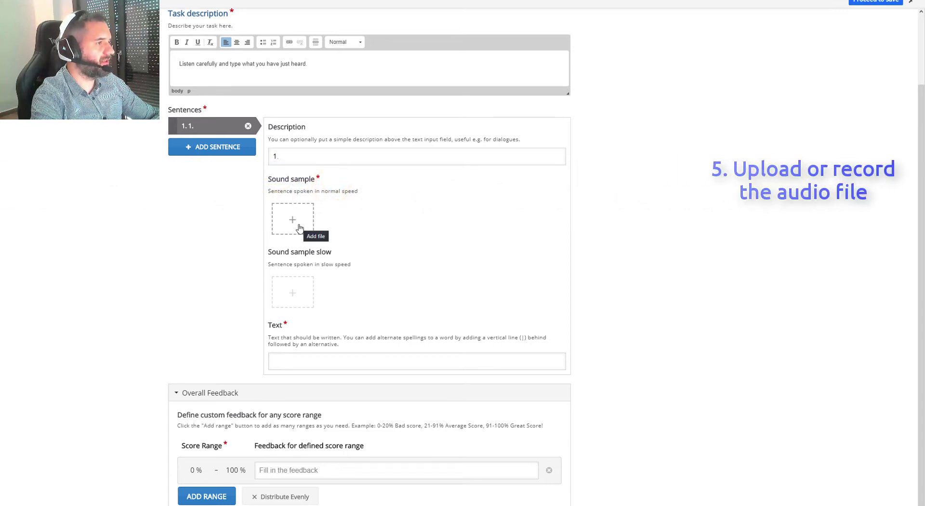
# Step: Record a clip of about 6 seconds with the Audio Recorder for the first sentence's normal-speed sound sample and finish the recording
pyautogui.click(307, 215)
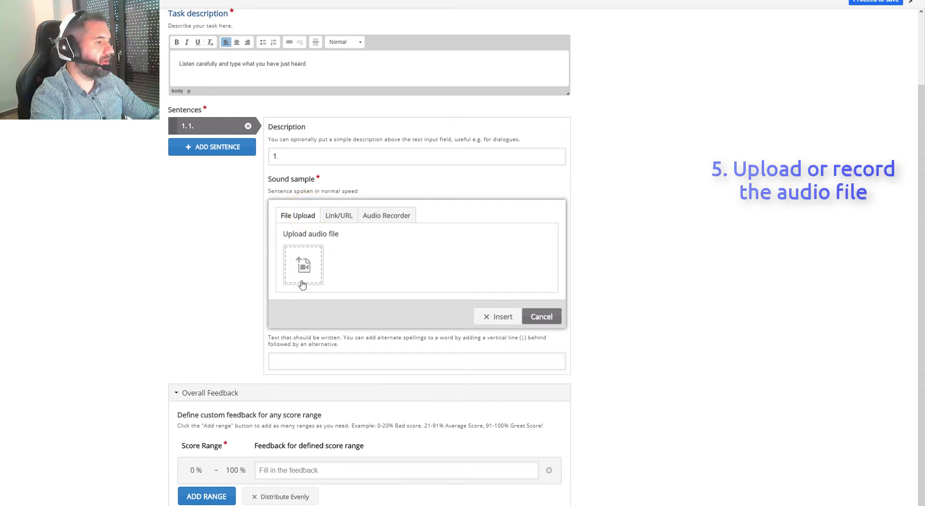
pyautogui.doubleClick(338, 215)
pyautogui.click(340, 227)
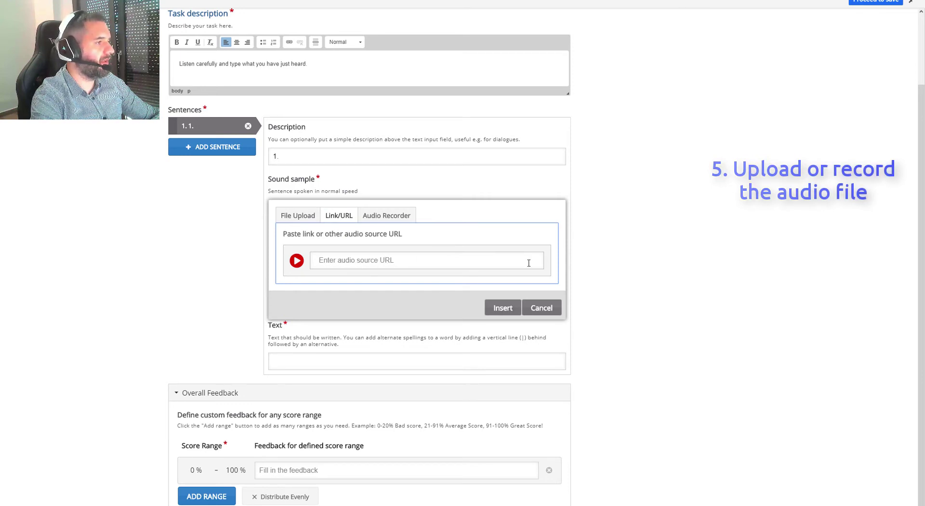
pyautogui.click(399, 216)
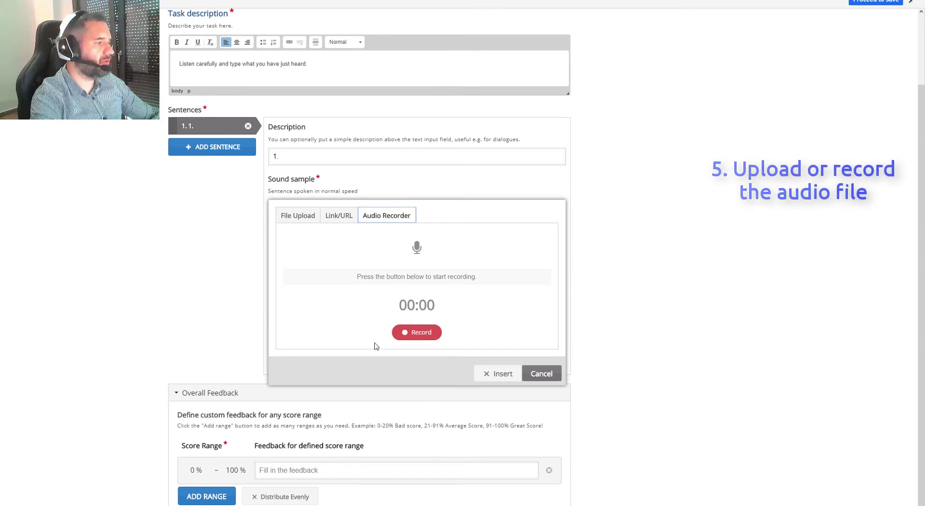
pyautogui.click(419, 337)
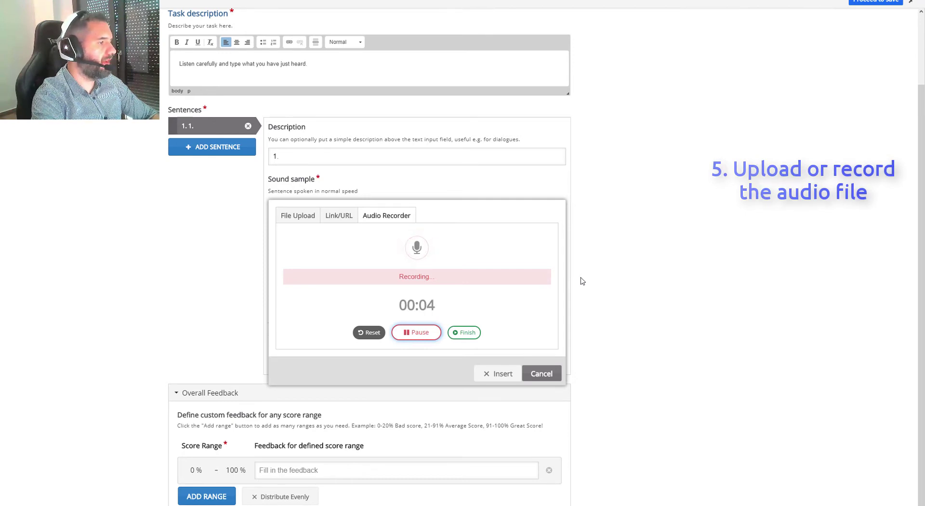
pyautogui.click(418, 333)
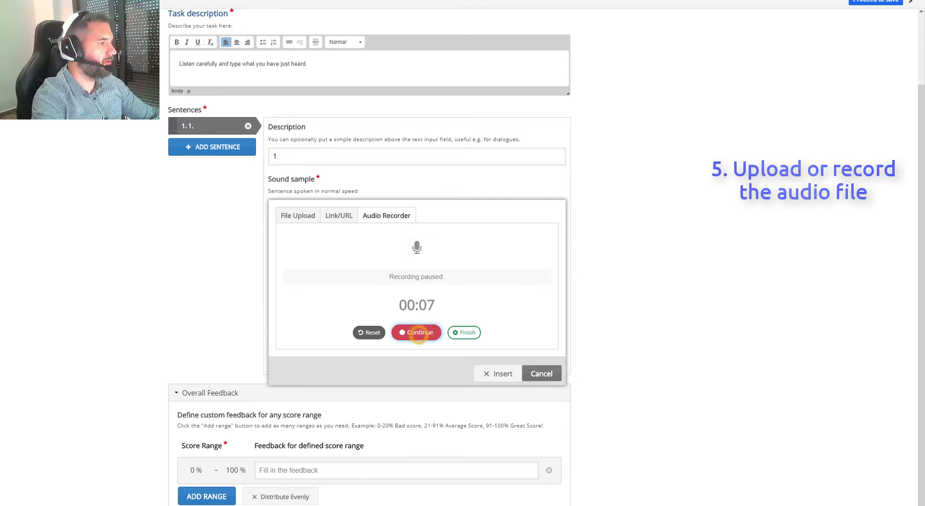
pyautogui.click(465, 333)
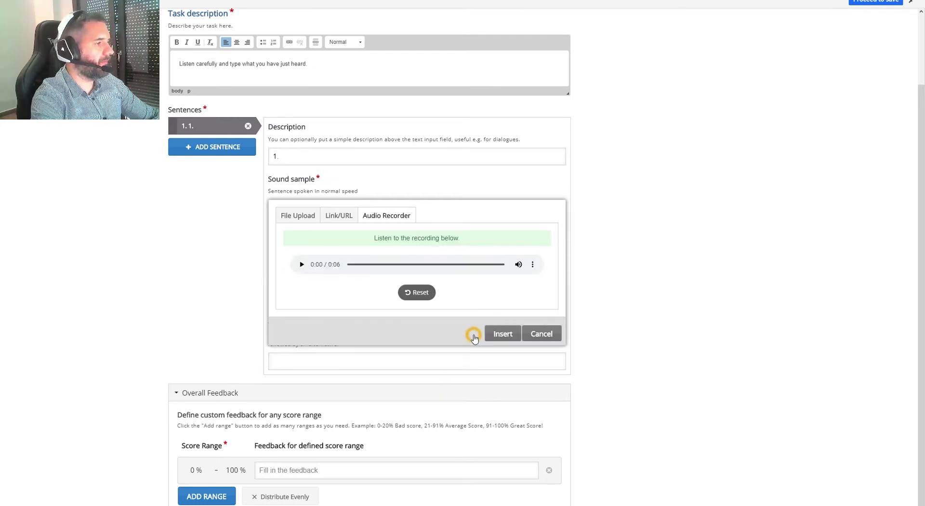
# Step: Play back the start of the recording and insert it as the first sentence's normal-speed sound sample
pyautogui.click(301, 264)
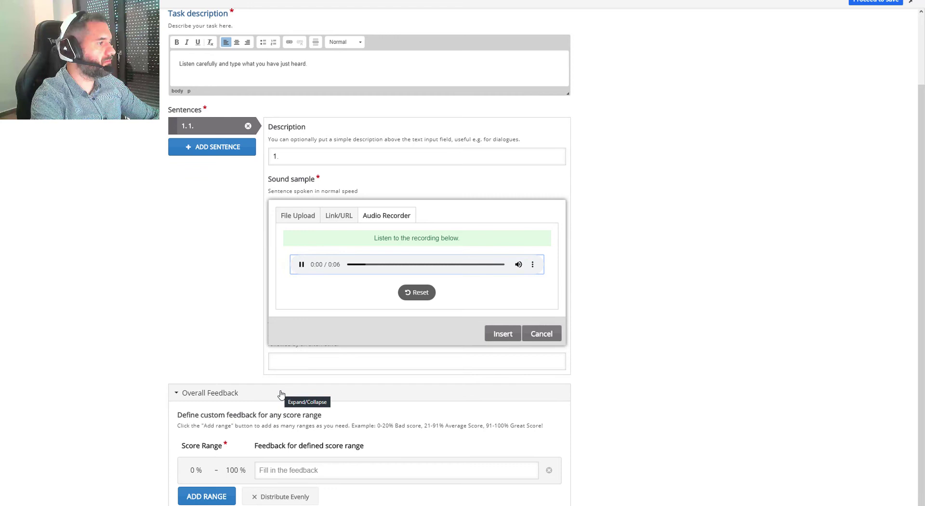
pyautogui.click(295, 266)
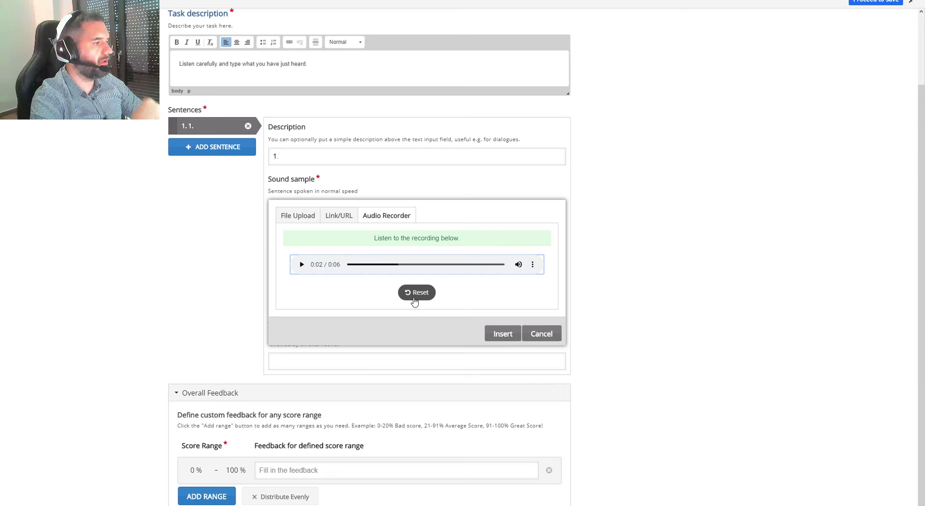
pyautogui.click(503, 335)
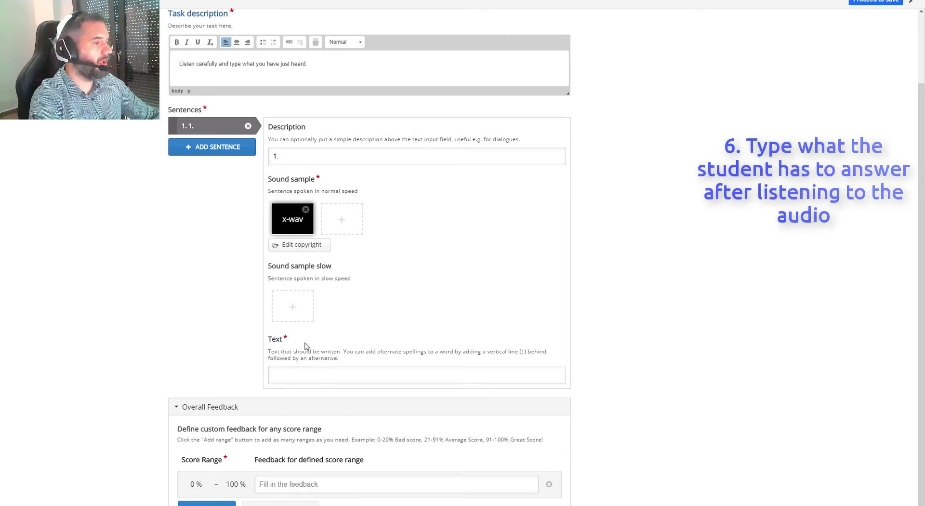
# Step: Enter "The quick brown fox jumps over the lazy dog." as the text students should write for the first sentence
pyautogui.click(326, 378)
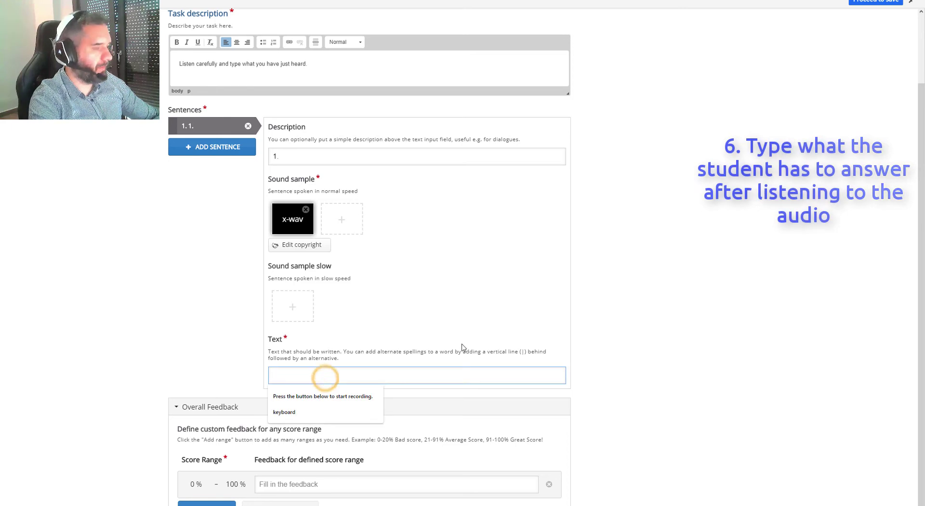
pyautogui.write('T')
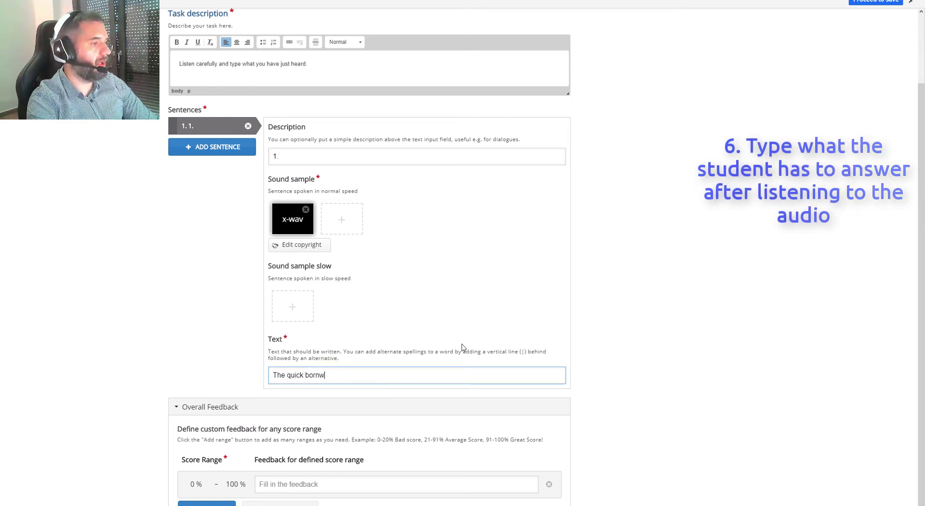
pyautogui.write('he quick brown fox j')
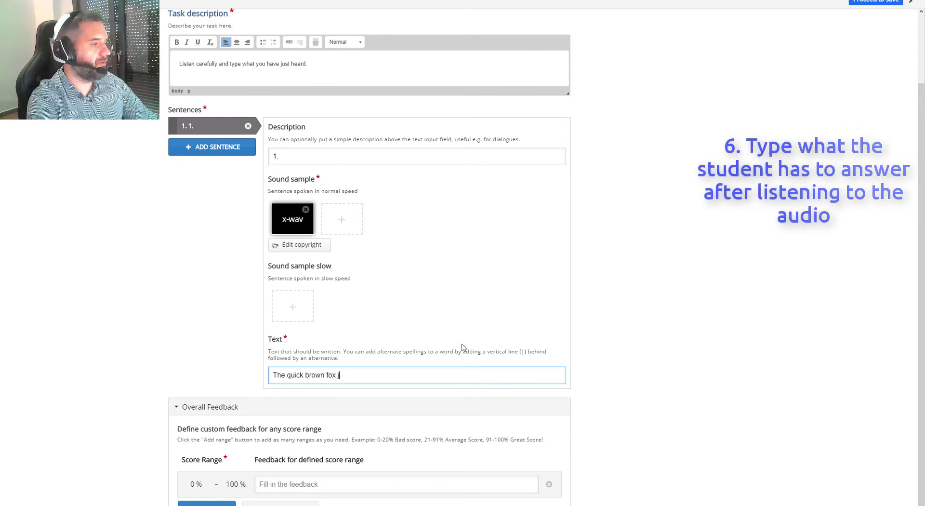
pyautogui.write('umps over the lazy dog.')
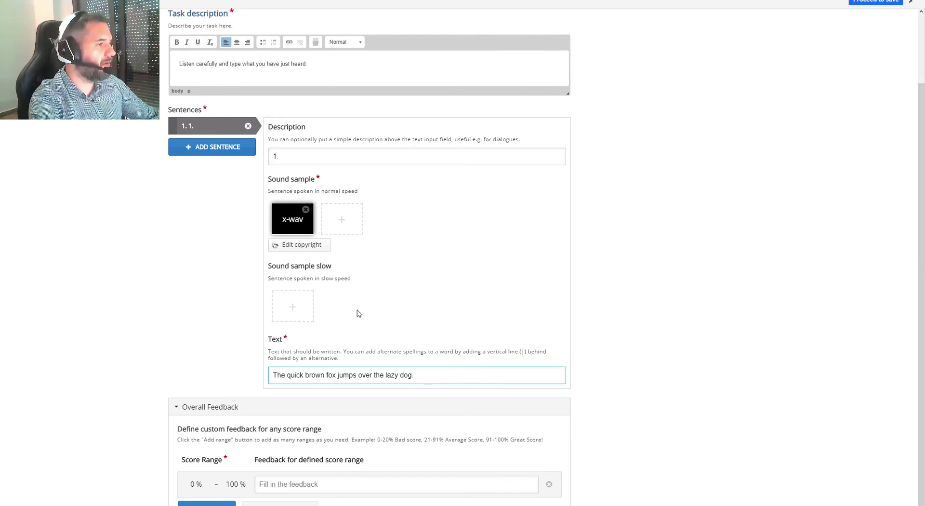
# Step: Collapse the Overall Feedback section and set the maximum tries to 3 in the behavioural settings
pyautogui.scroll(-1, 413, 284)
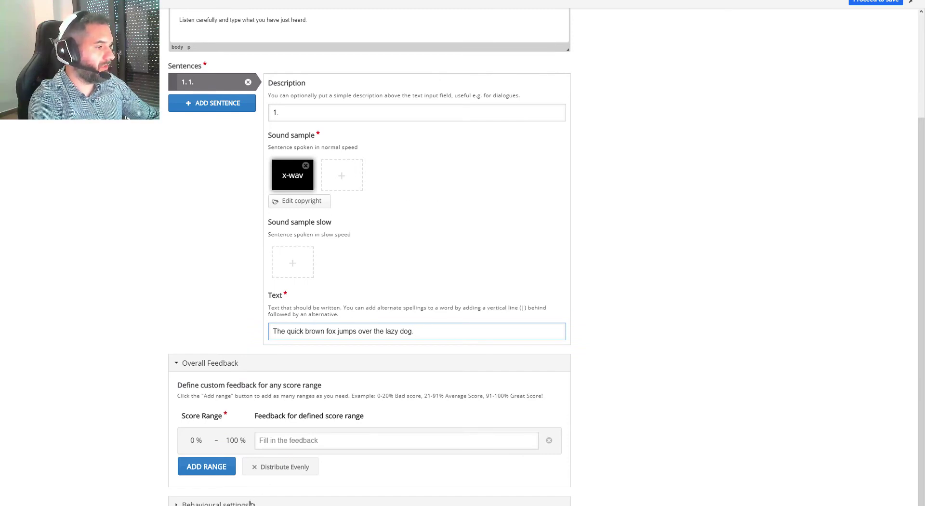
pyautogui.scroll(-1, 463, 330)
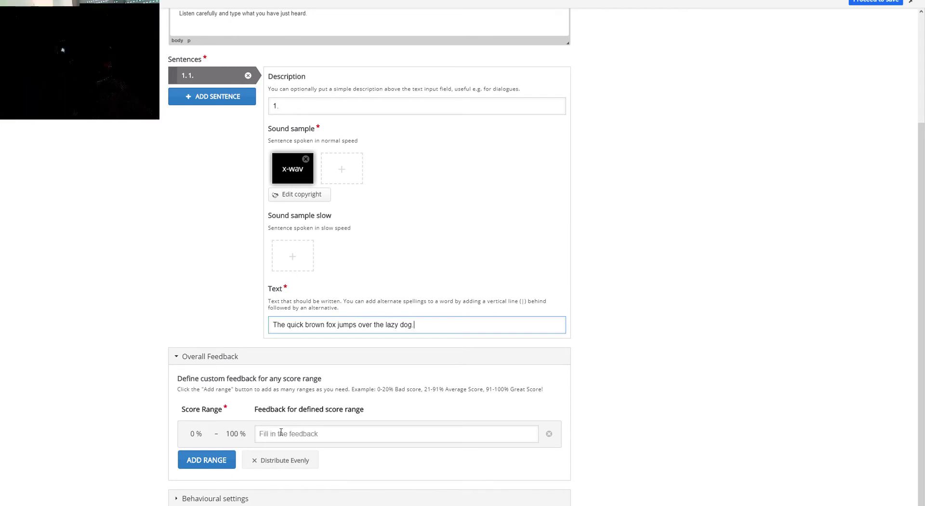
pyautogui.click(177, 356)
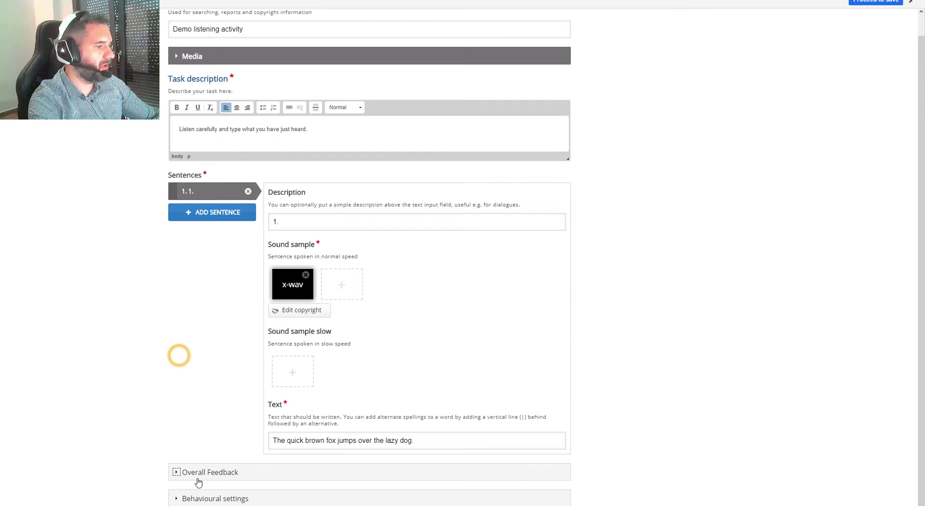
pyautogui.click(202, 498)
pyautogui.scroll(-6, 346, 454)
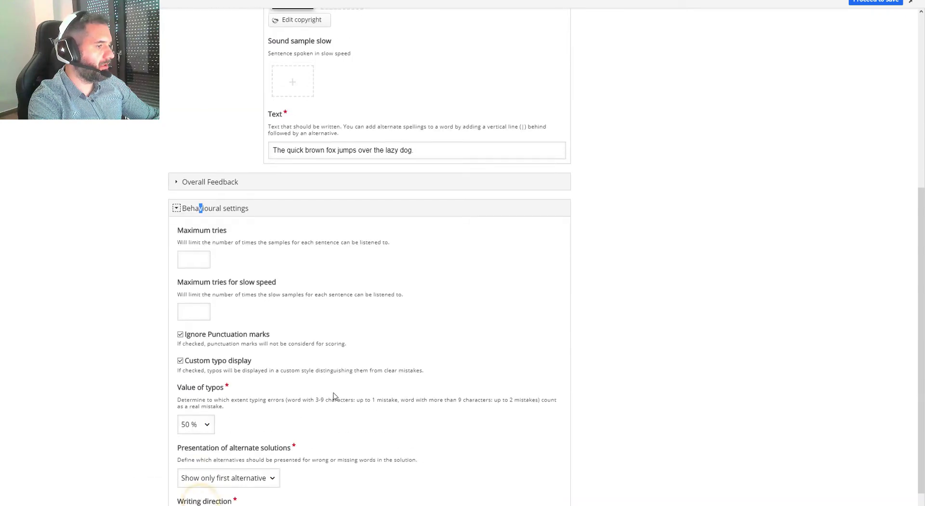
pyautogui.click(279, 242)
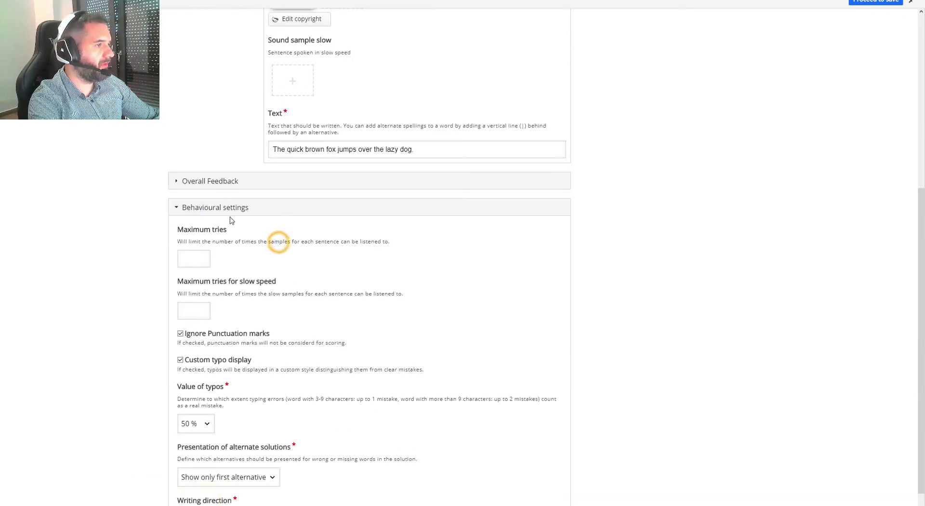
pyautogui.click(190, 257)
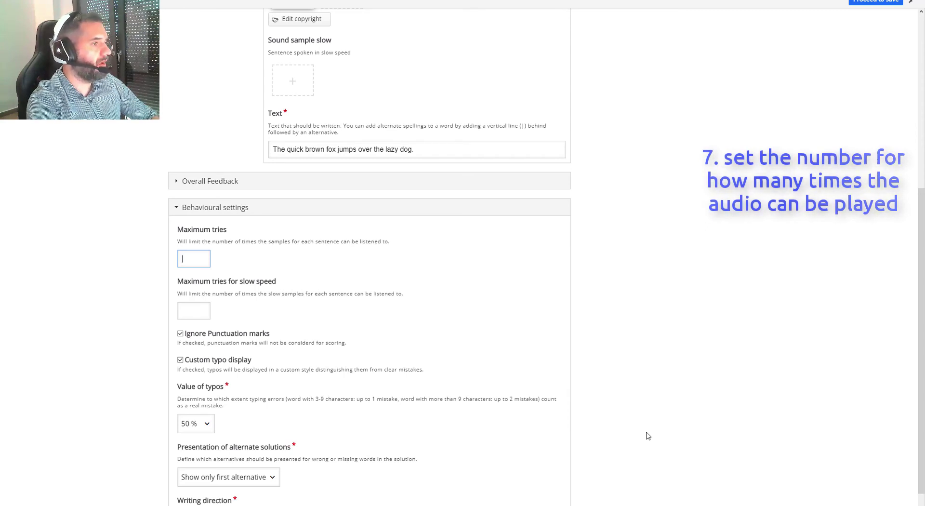
pyautogui.write('3')
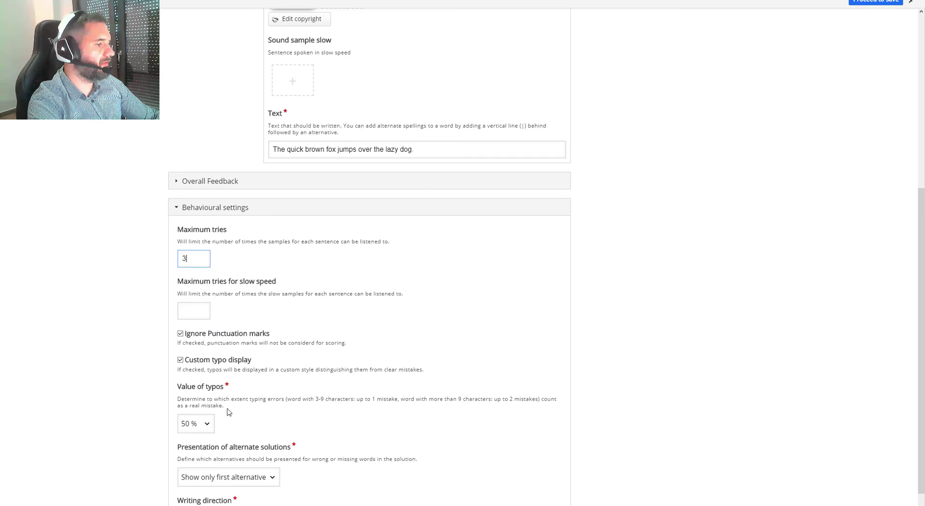
# Step: Review the remaining Dictation settings, proceed to save the content, and save and display the activity
pyautogui.scroll(-2, 244, 402)
pyautogui.scroll(8, 289, 419)
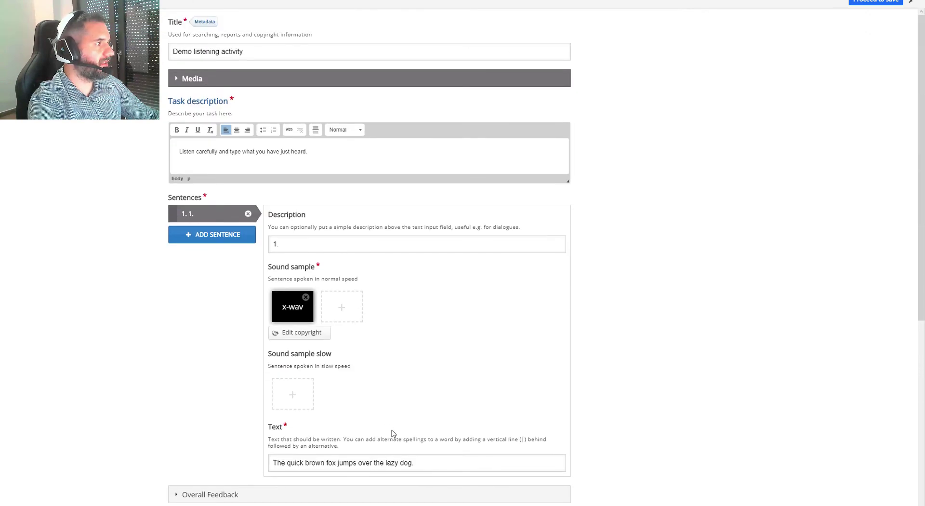
pyautogui.scroll(-8, 397, 208)
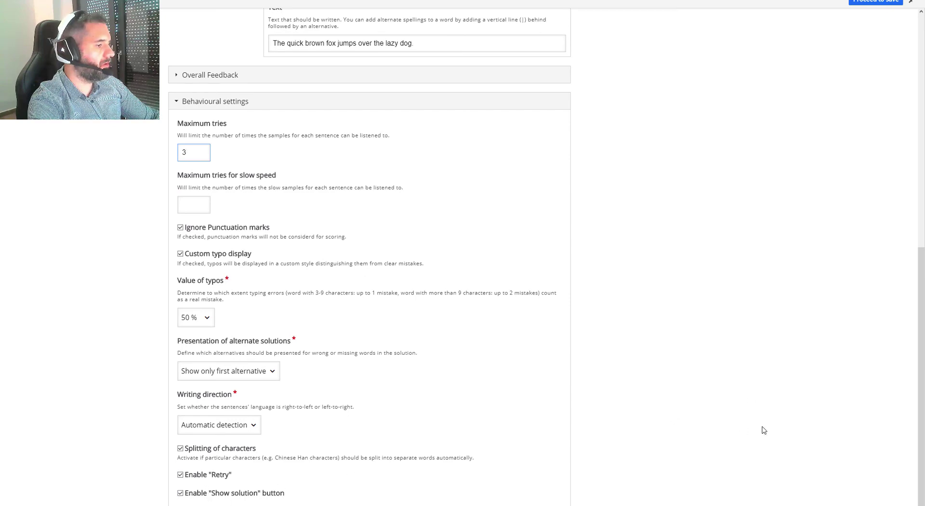
pyautogui.scroll(8, 795, 241)
pyautogui.click(860, 6)
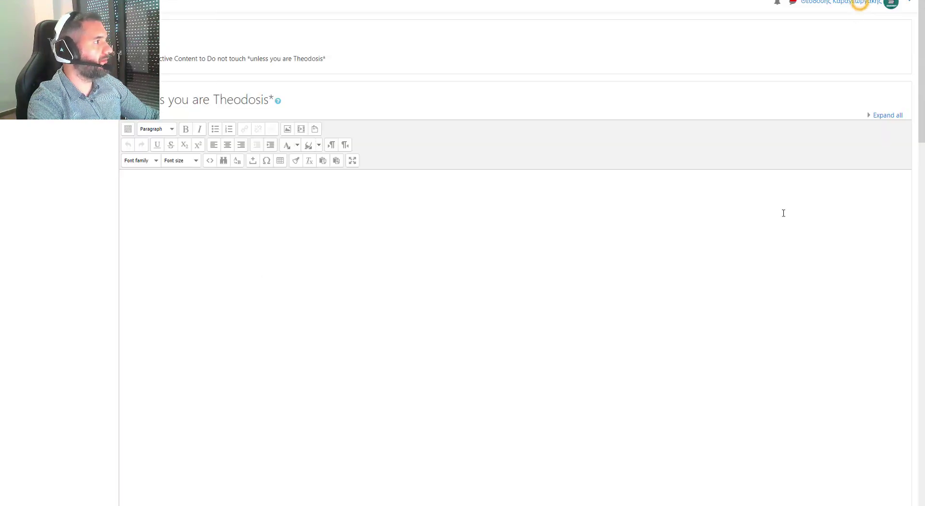
pyautogui.scroll(-10, 386, 363)
pyautogui.scroll(-15, 289, 308)
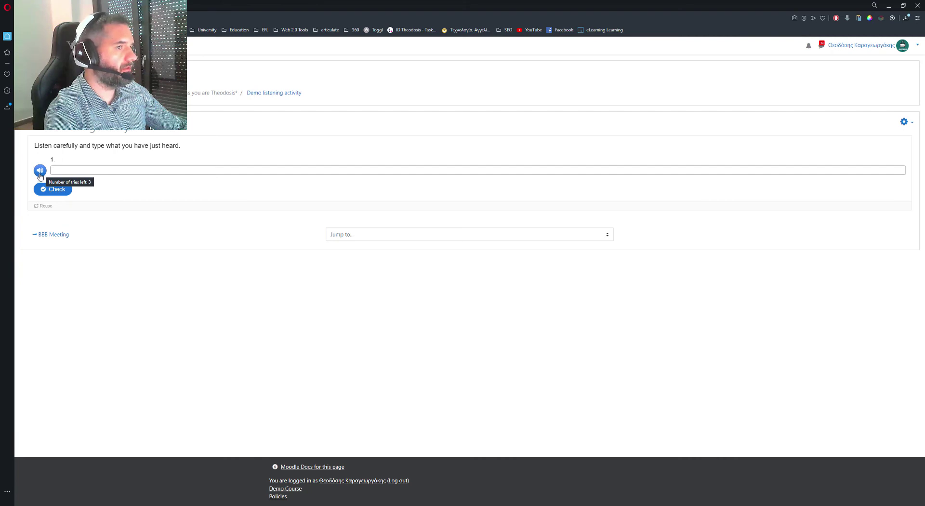
# Step: Play the first sentence's sound sample and enter "The quick brown fox jumps over the lazy dog" as the answer
pyautogui.click(40, 172)
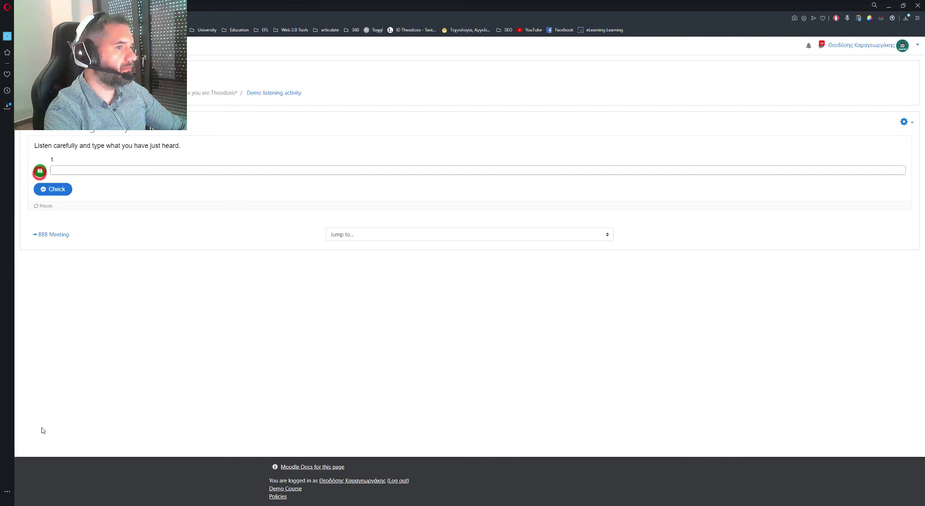
pyautogui.click(58, 168)
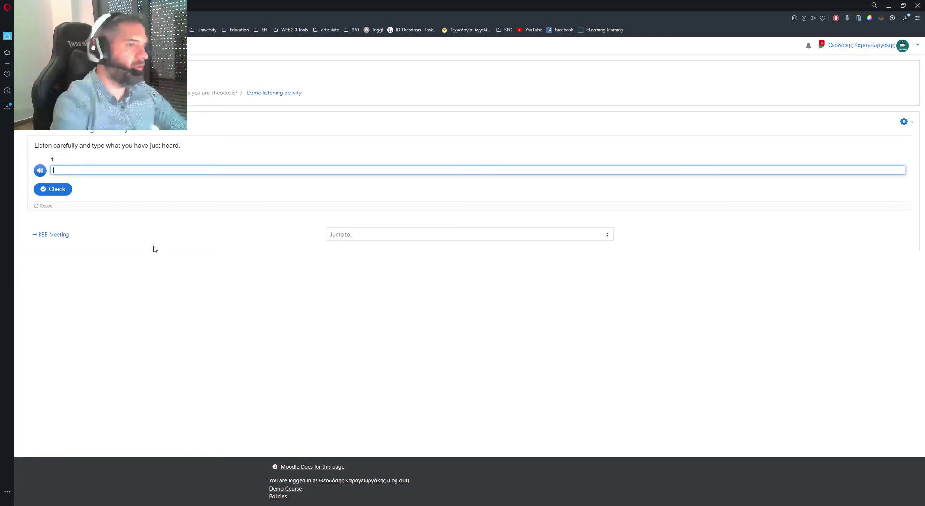
pyautogui.write('The quick ')
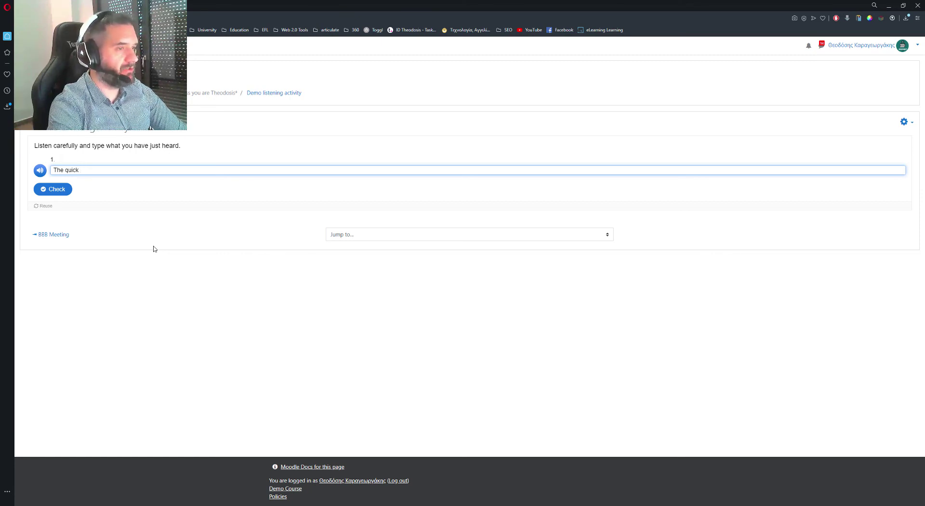
pyautogui.write('brown fox ju')
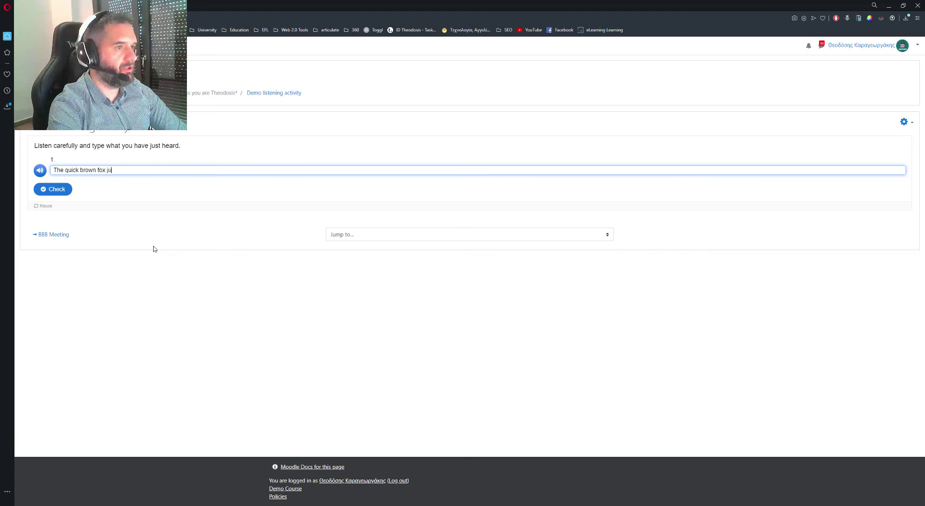
pyautogui.write('mps over the lazy')
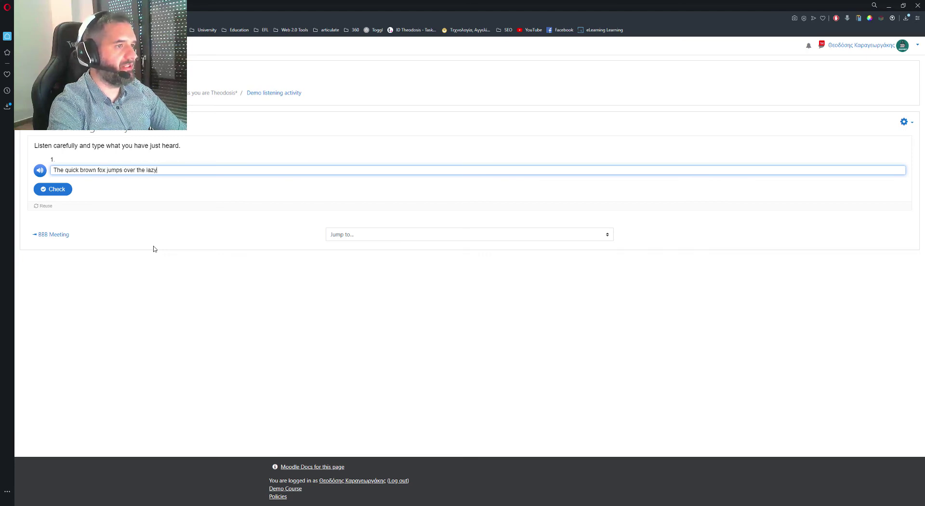
pyautogui.write(' dog')
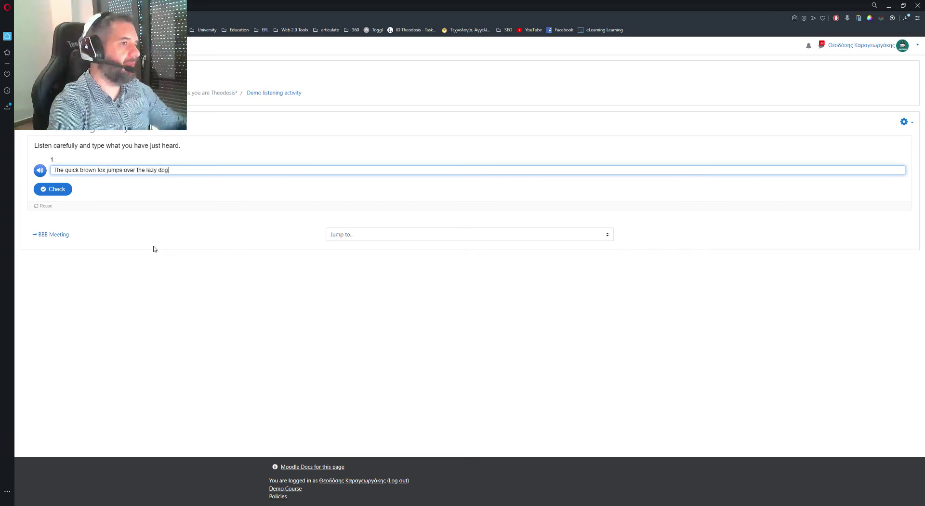
# Step: Check the dictation answer and show its solution
pyautogui.click(59, 191)
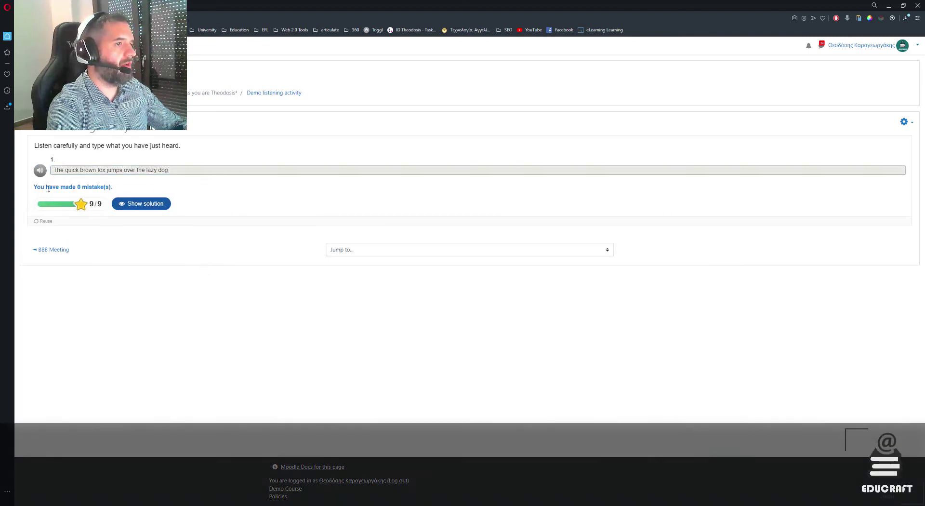
pyautogui.moveTo(33, 187); pyautogui.dragTo(128, 186)
pyautogui.click(135, 182)
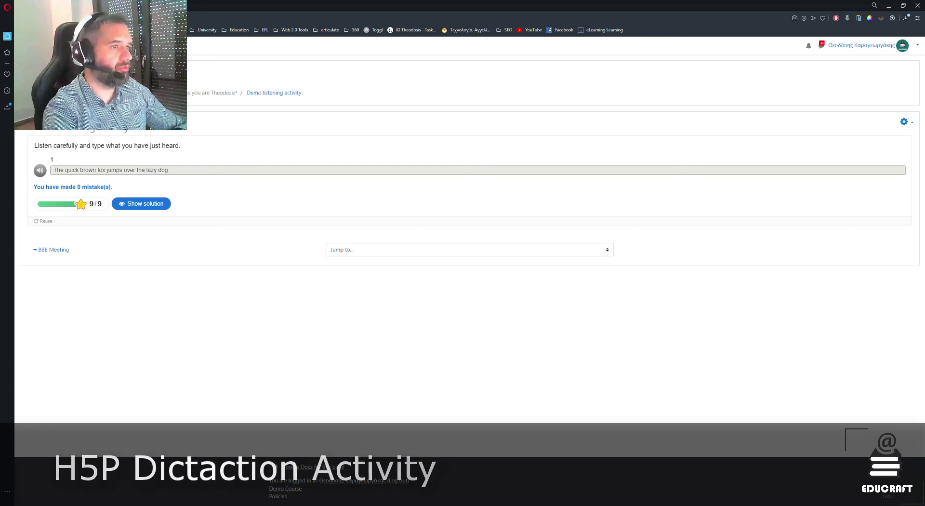
pyautogui.click(144, 202)
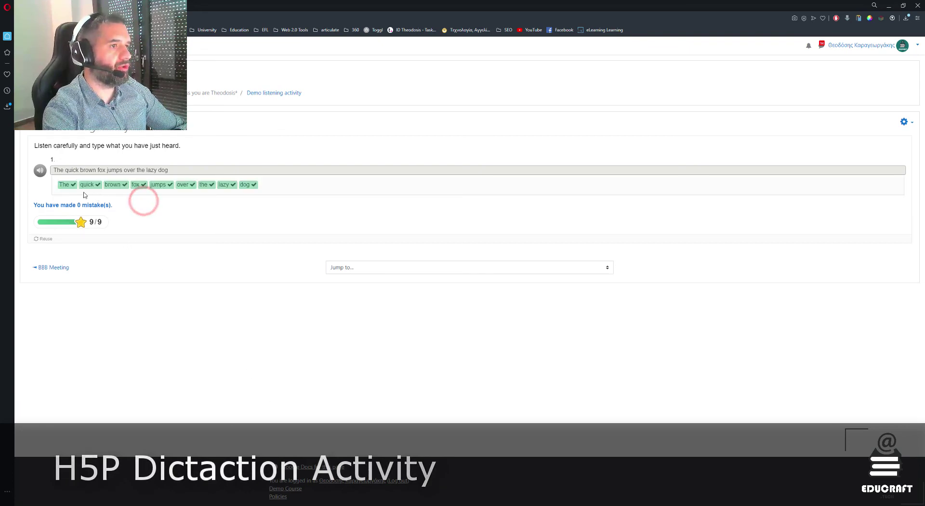